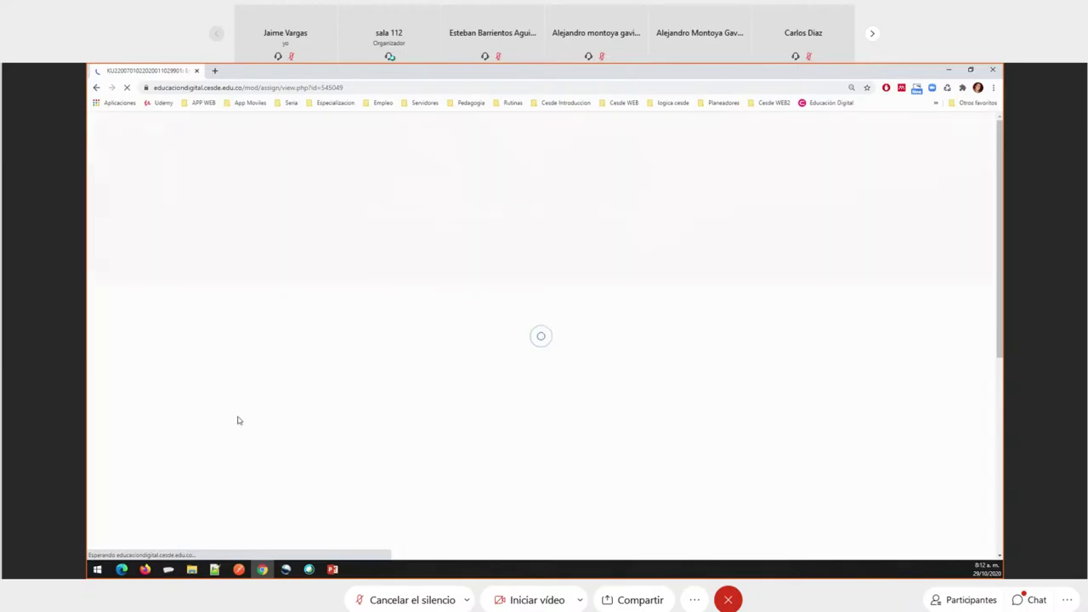
# Leave the assignment submission page and return to the CESDE course page
pyautogui.scroll(-3, 284, 389)
pyautogui.click(541, 375)
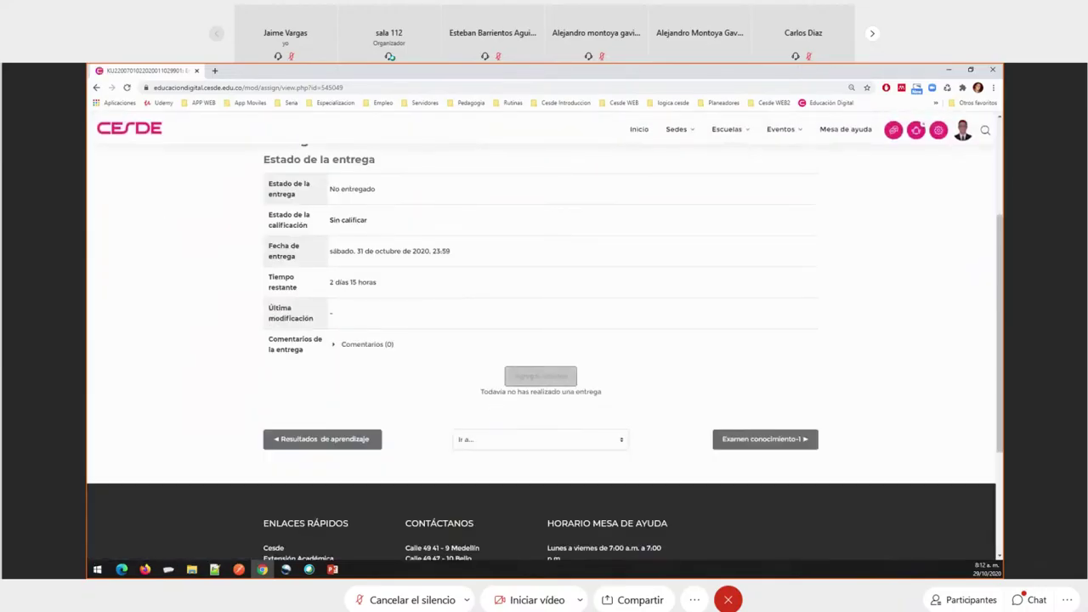
pyautogui.hotkey('alt', 'Left')
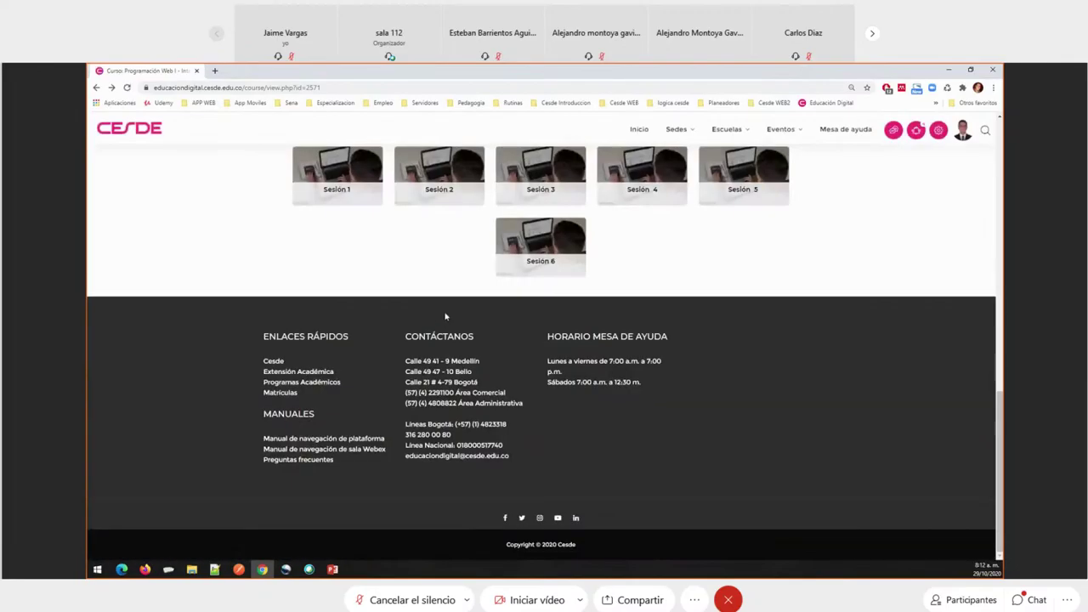
# Open Examen conocimiento-1 in a new tab and launch its forms.gle exam link
pyautogui.rightClick(181, 486)
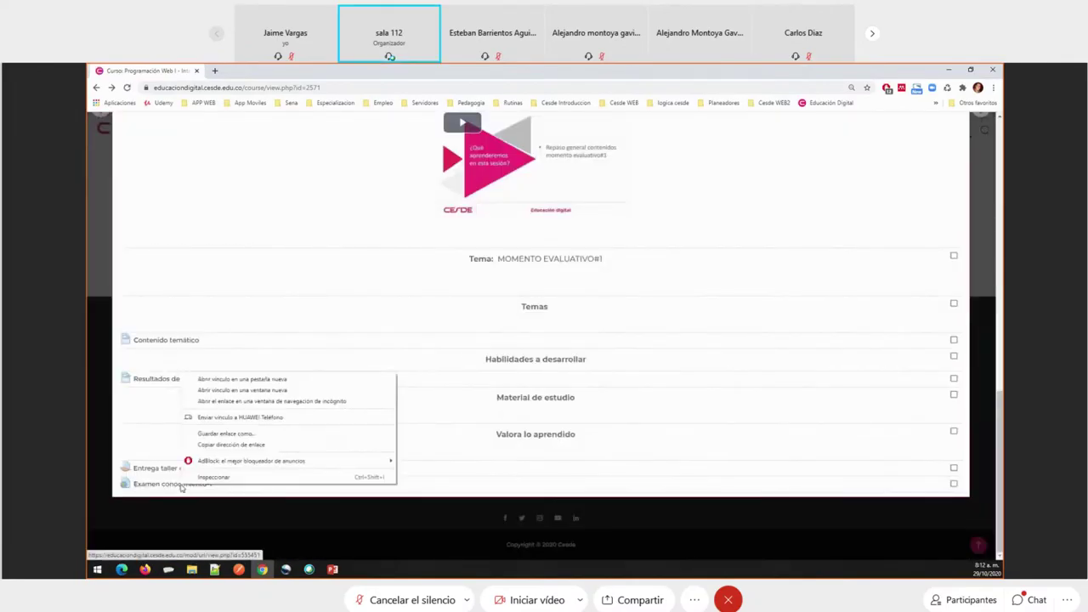
pyautogui.click(242, 379)
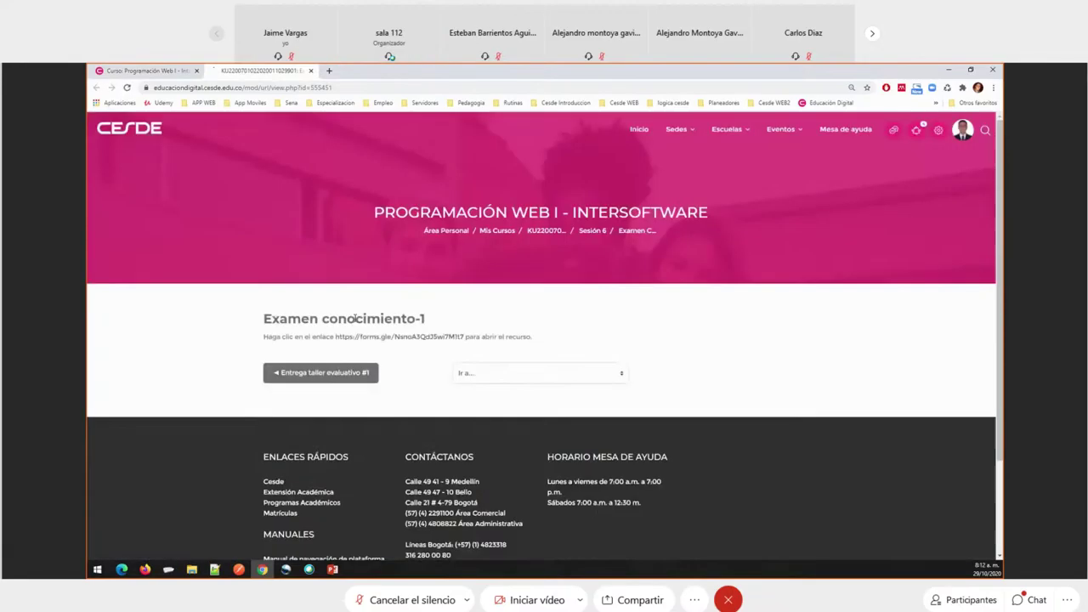
pyautogui.click(367, 337)
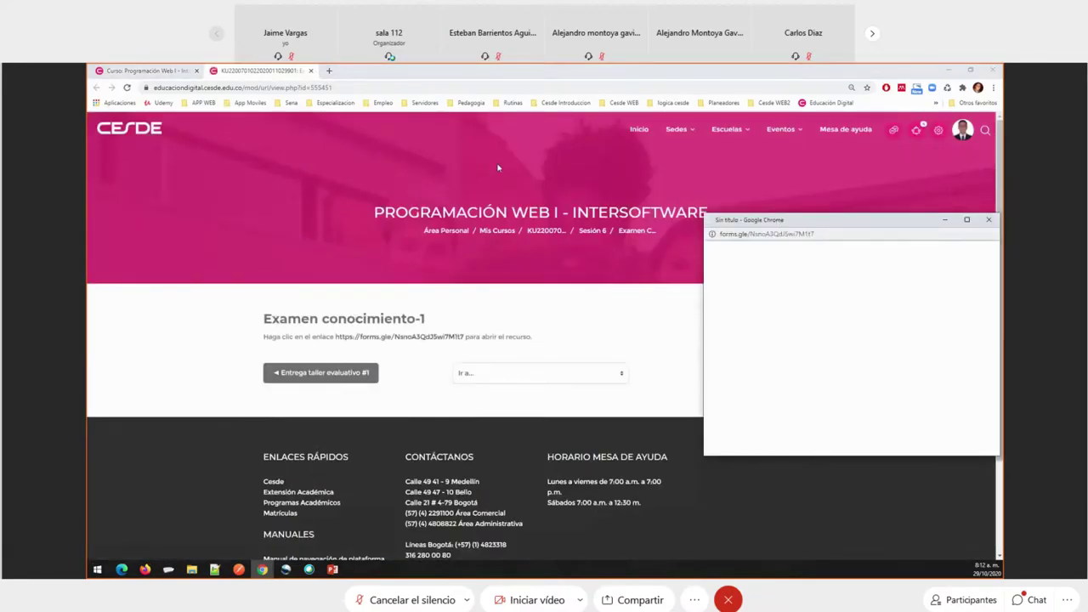
# Maximize the PRUEBA CONOCIMIENTO 1 form, scroll through its questions to Enviar and back, then close it
pyautogui.click(615, 153)
pyautogui.scroll(-4, 616, 221)
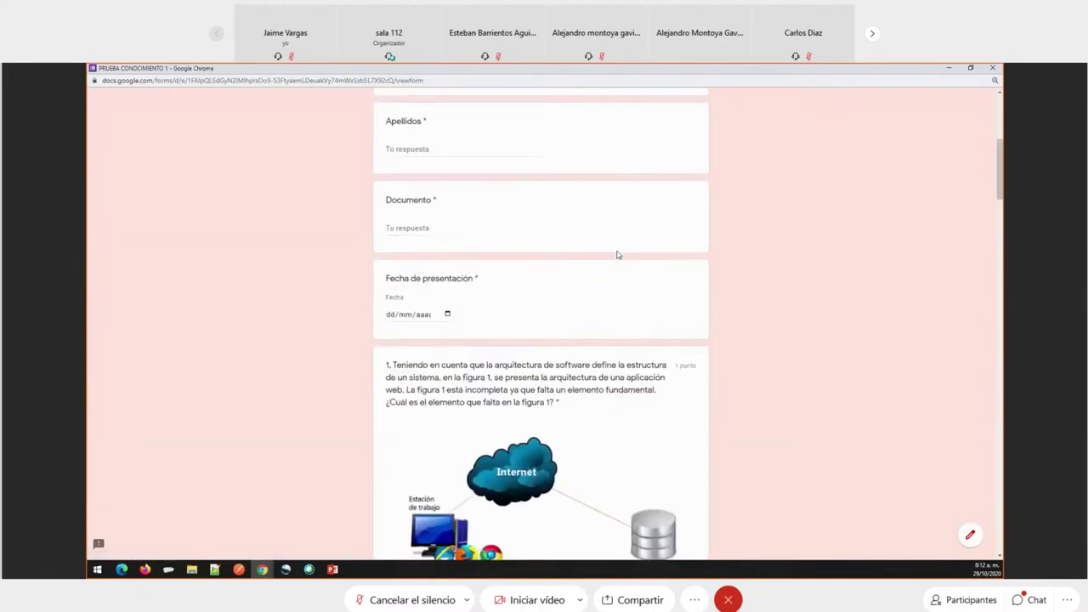
pyautogui.scroll(-20, 618, 254)
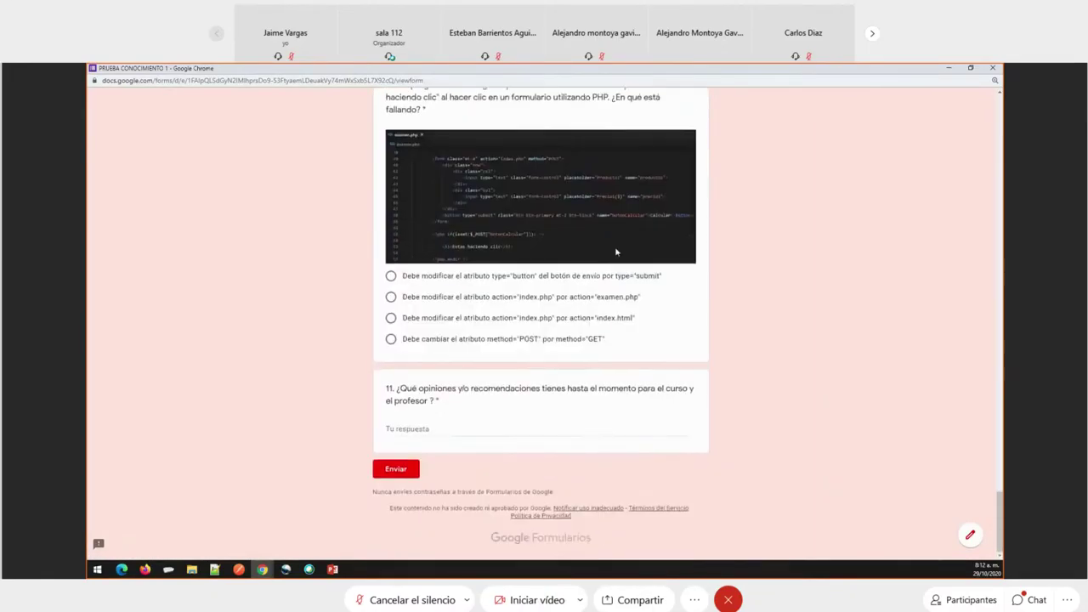
pyautogui.scroll(3, 616, 252)
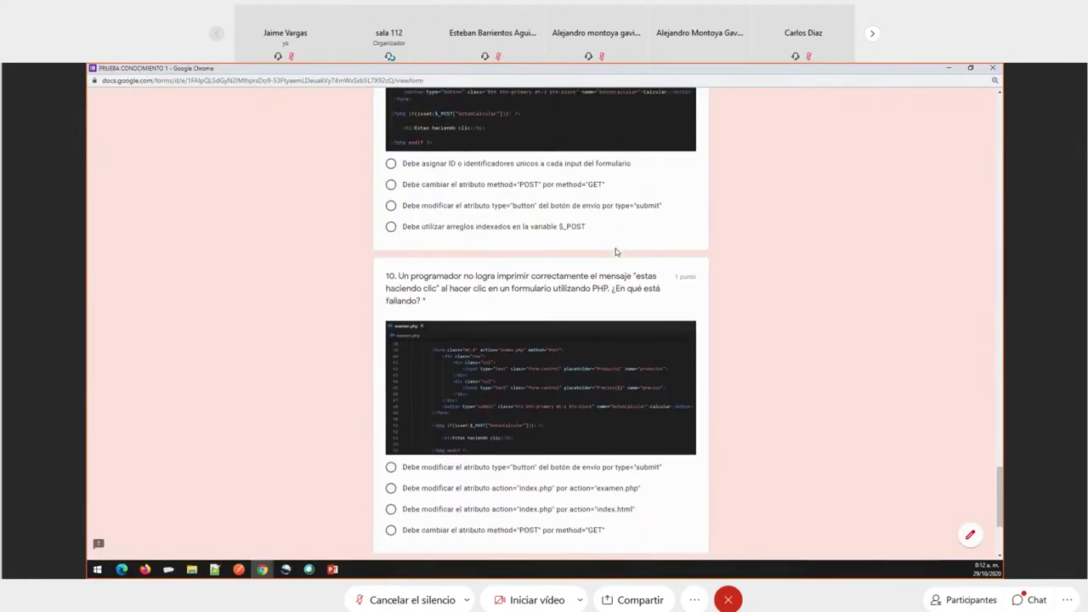
pyautogui.scroll(12, 616, 252)
pyautogui.scroll(6, 615, 251)
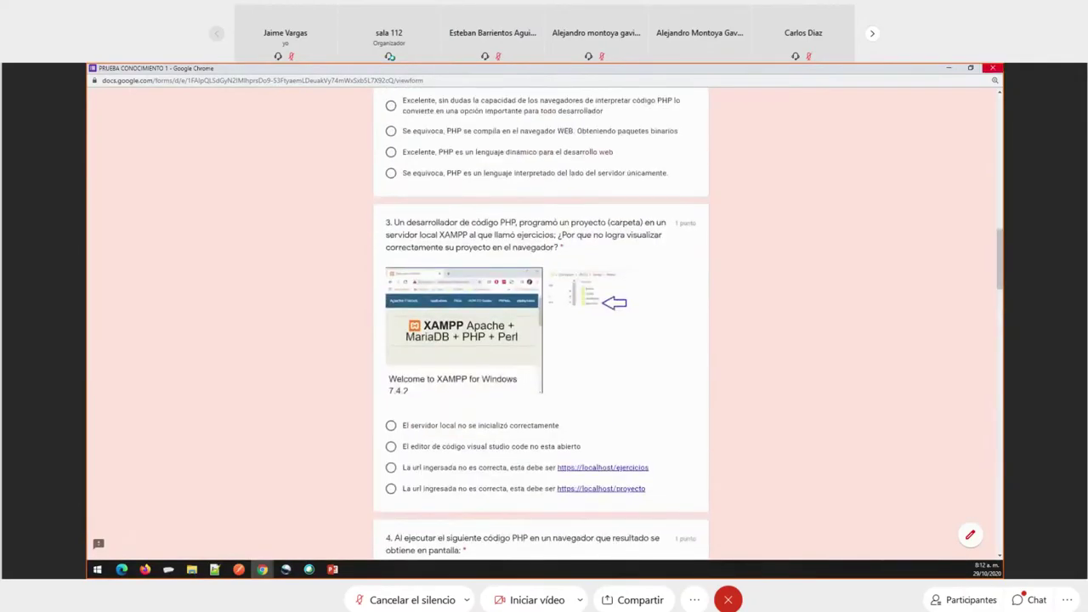
pyautogui.click(994, 68)
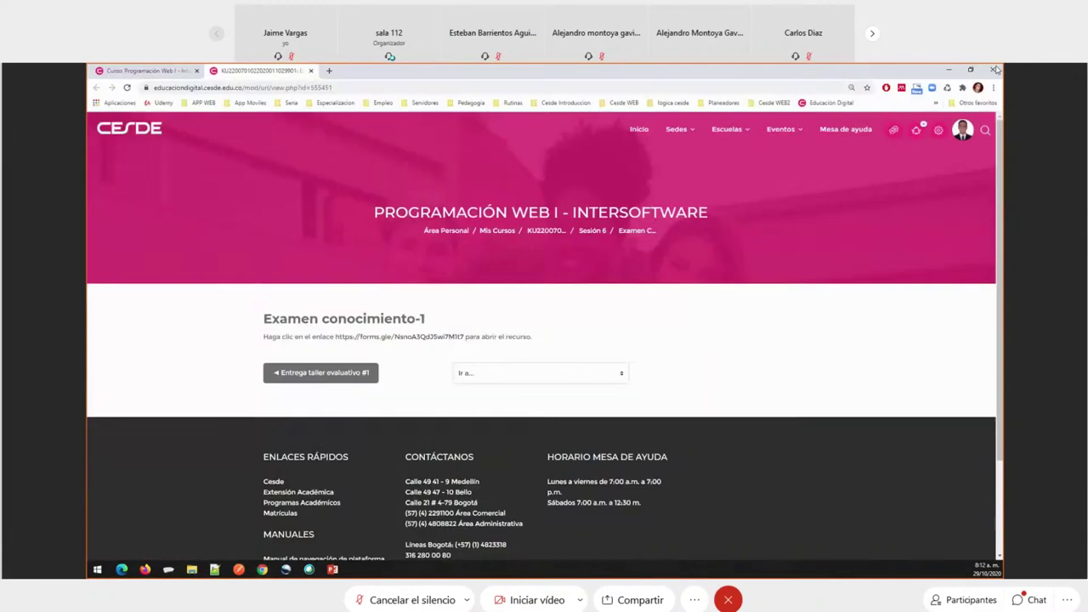
# Close the KU2200 exam tab and the Sesión 6 overlay, then minimize Chrome
pyautogui.click(311, 70)
pyautogui.scroll(2, 566, 225)
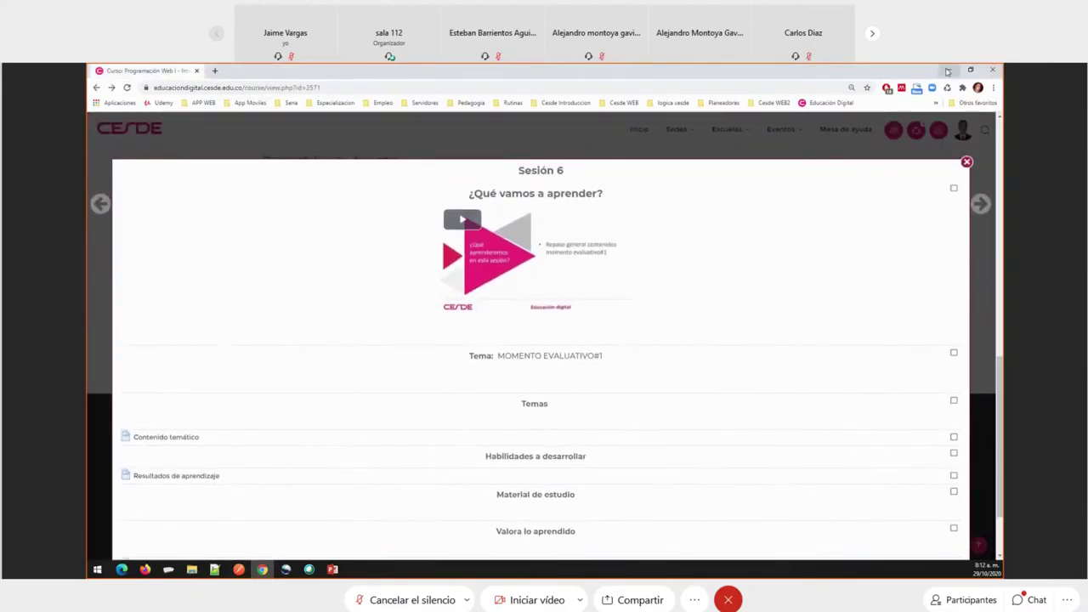
pyautogui.click(966, 165)
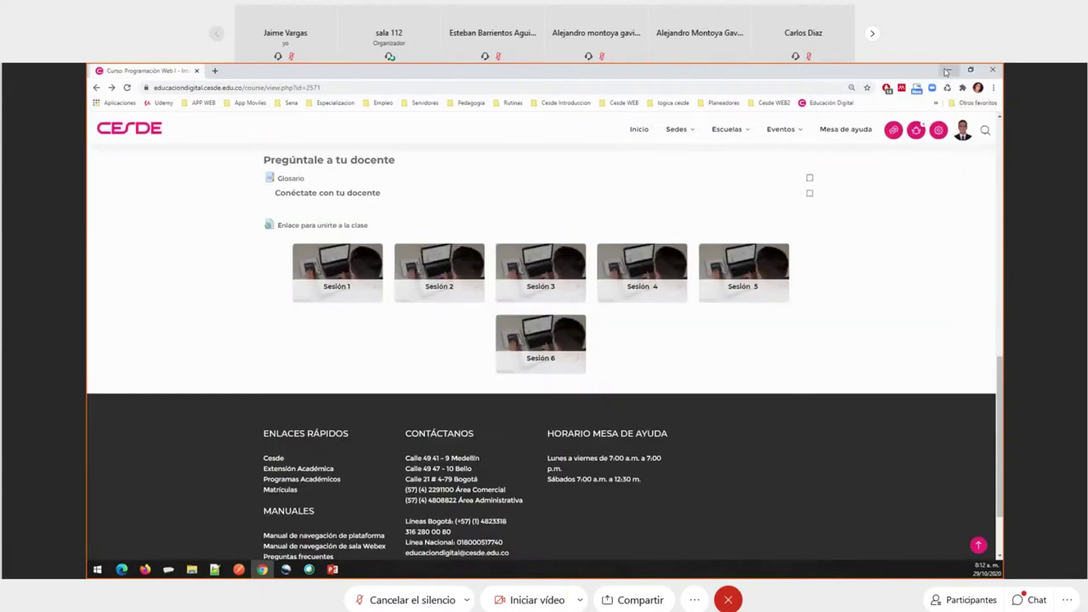
pyautogui.click(948, 69)
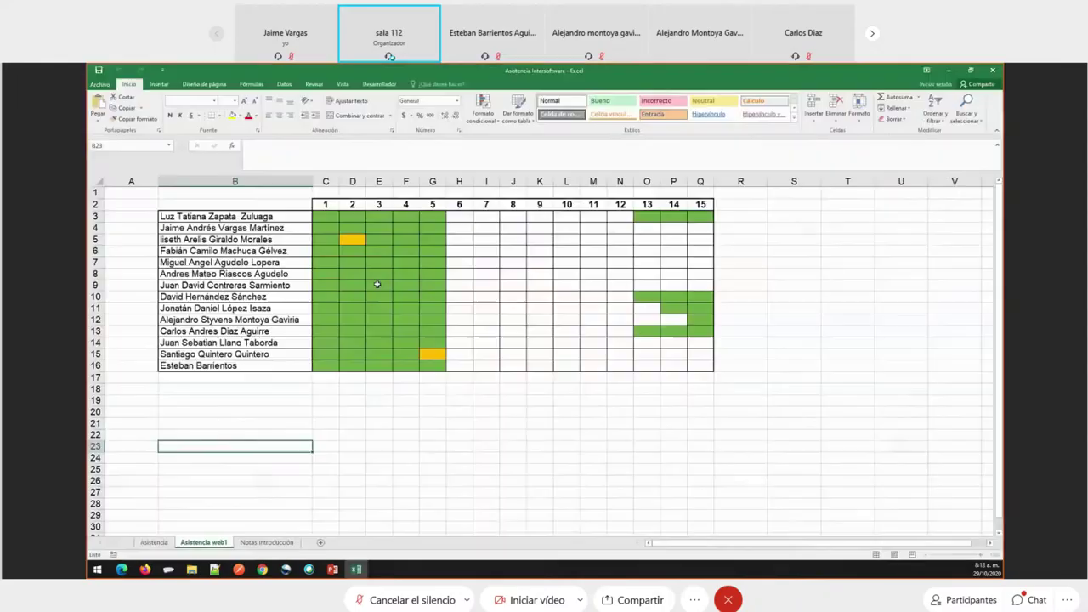
# Activate the attendance workbook and select session cells around row 10
pyautogui.click(514, 434)
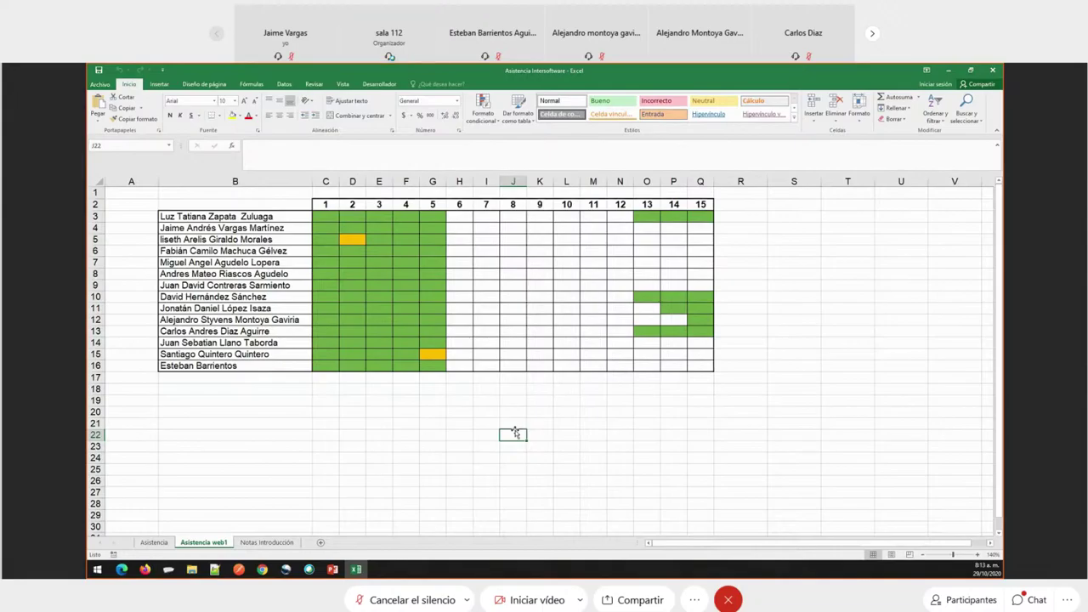
pyautogui.click(540, 334)
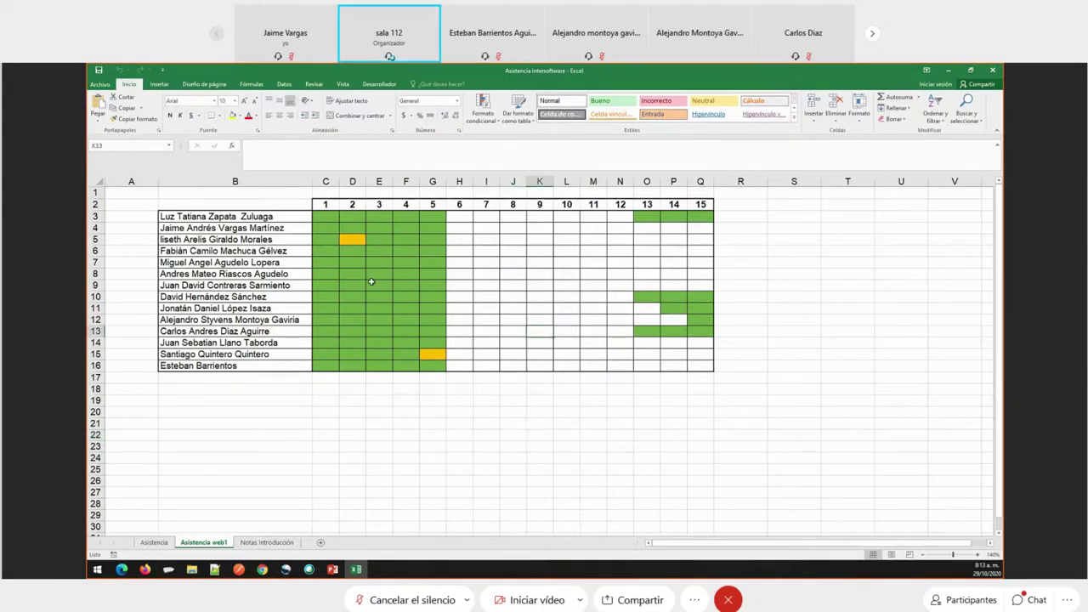
pyautogui.click(486, 297)
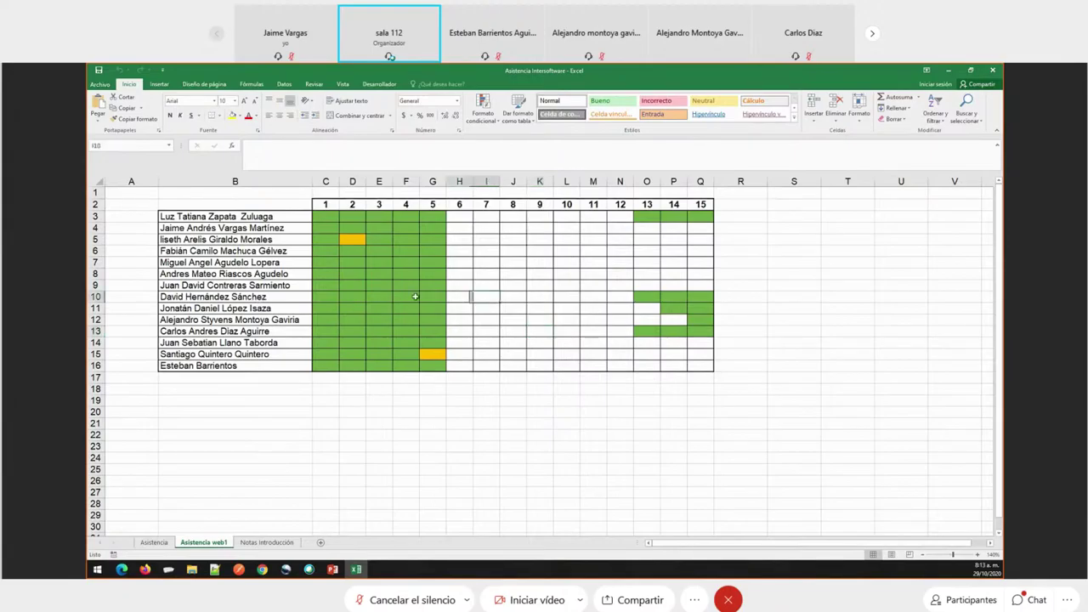
pyautogui.moveTo(414, 297); pyautogui.dragTo(325, 308)
# Fill the student names in B10, B3 and B13 yellow, then select an empty cell
pyautogui.click(174, 300)
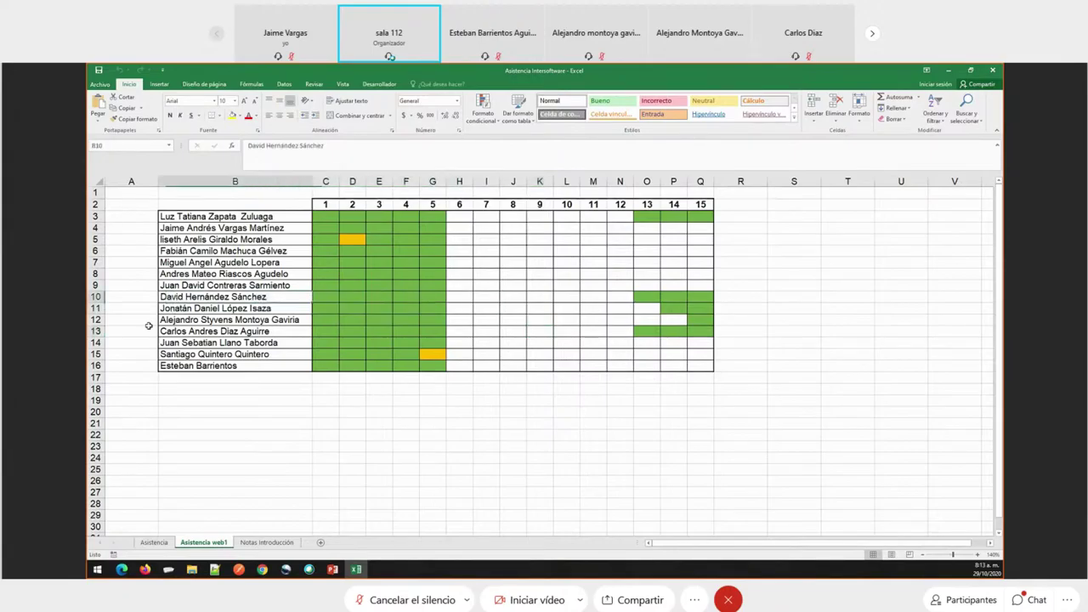
pyautogui.click(233, 117)
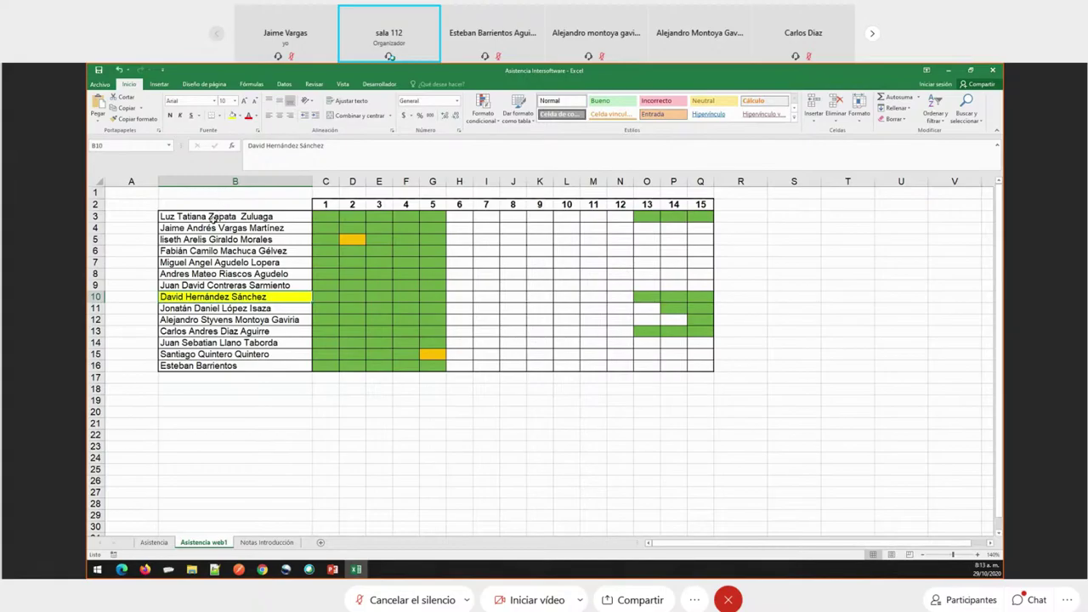
pyautogui.click(213, 218)
pyautogui.click(233, 117)
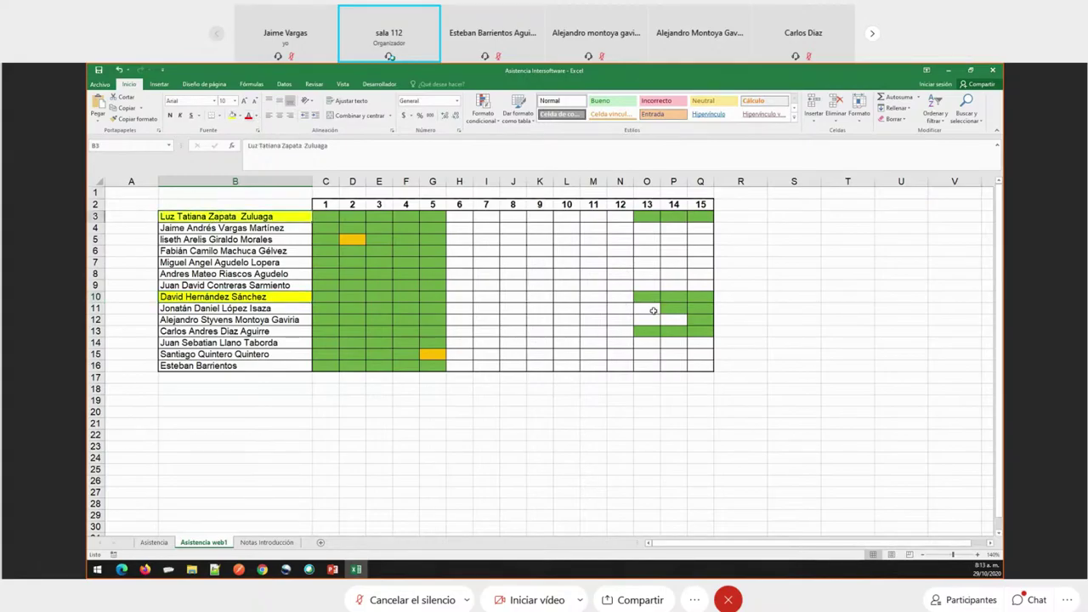
pyautogui.click(164, 331)
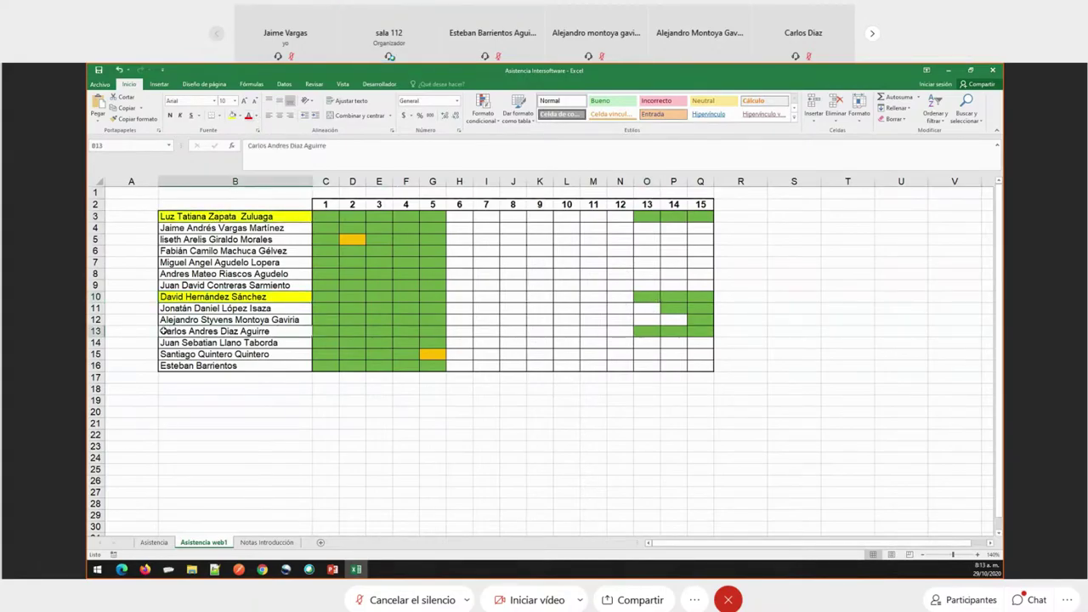
pyautogui.click(233, 116)
pyautogui.click(247, 399)
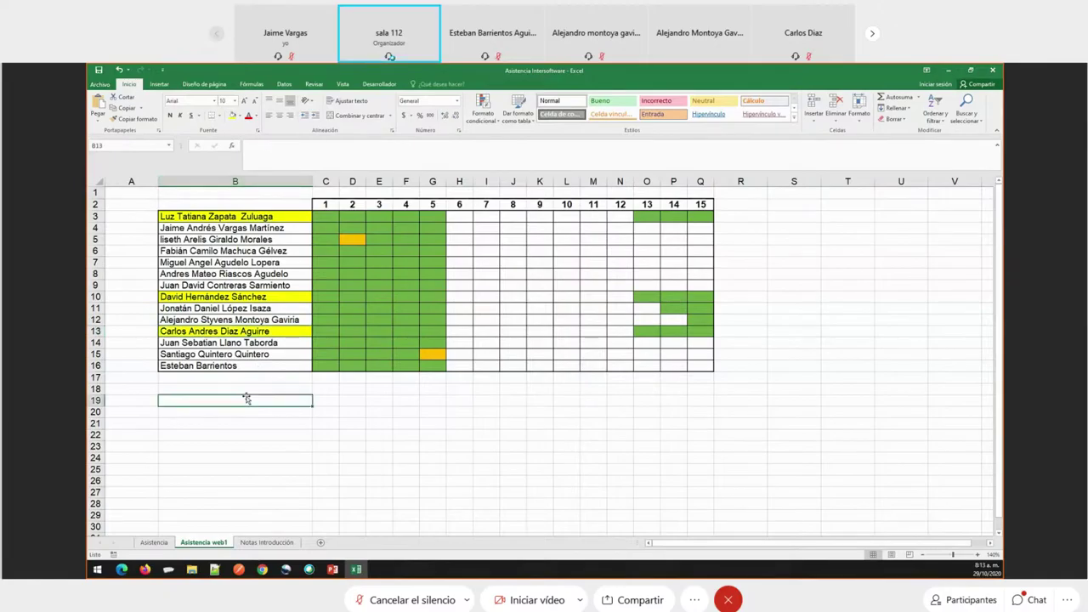
pyautogui.click(459, 424)
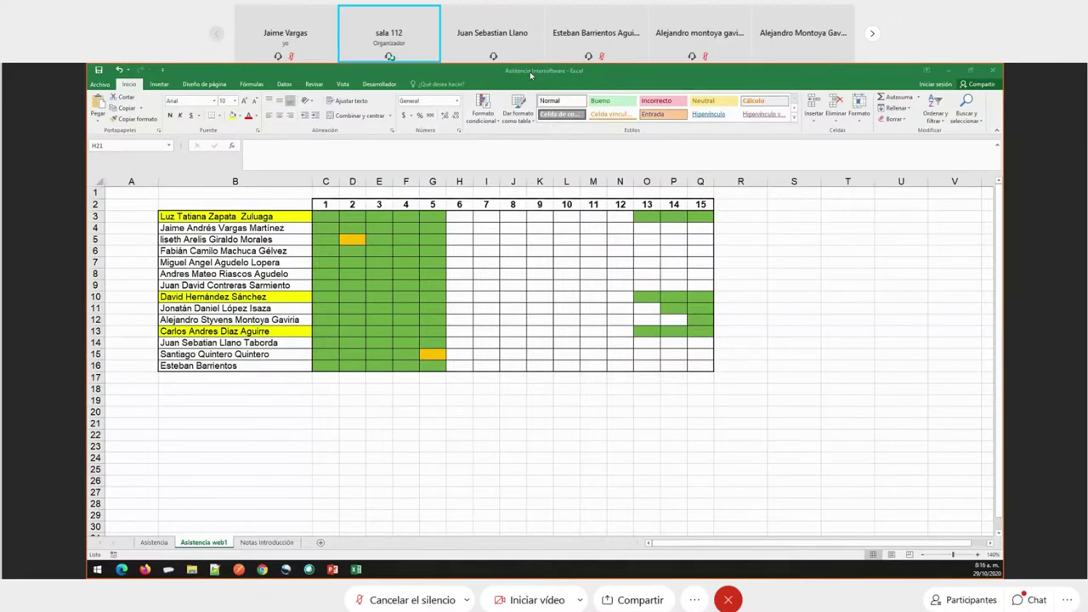
# Fill session-6 cells H3 and H4 green, leaving absent H5 blank
pyautogui.click(530, 74)
pyautogui.click(455, 217)
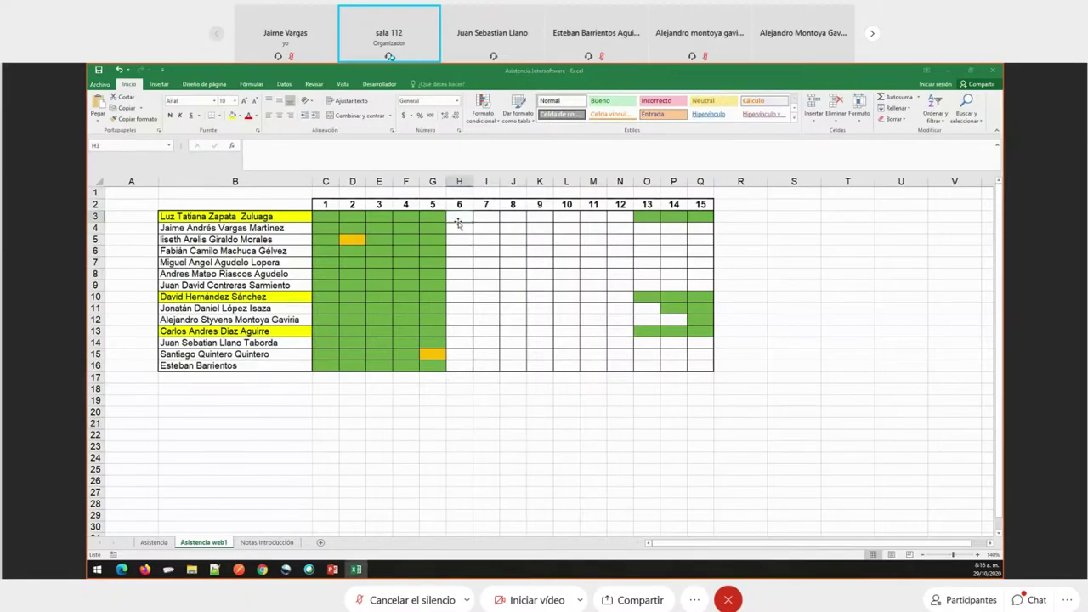
pyautogui.click(241, 115)
pyautogui.click(303, 142)
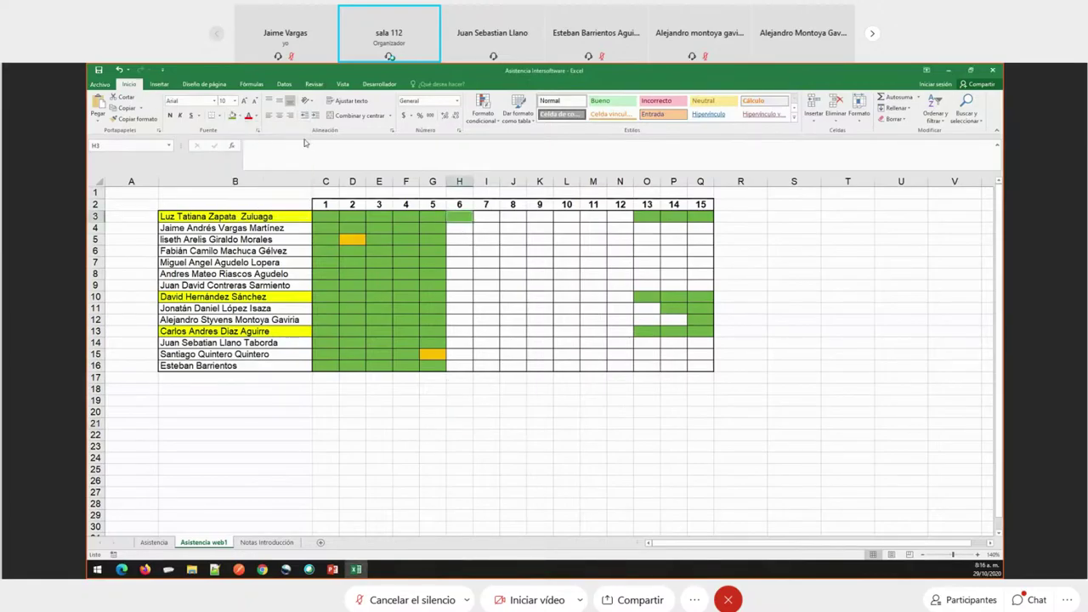
pyautogui.press('Return')
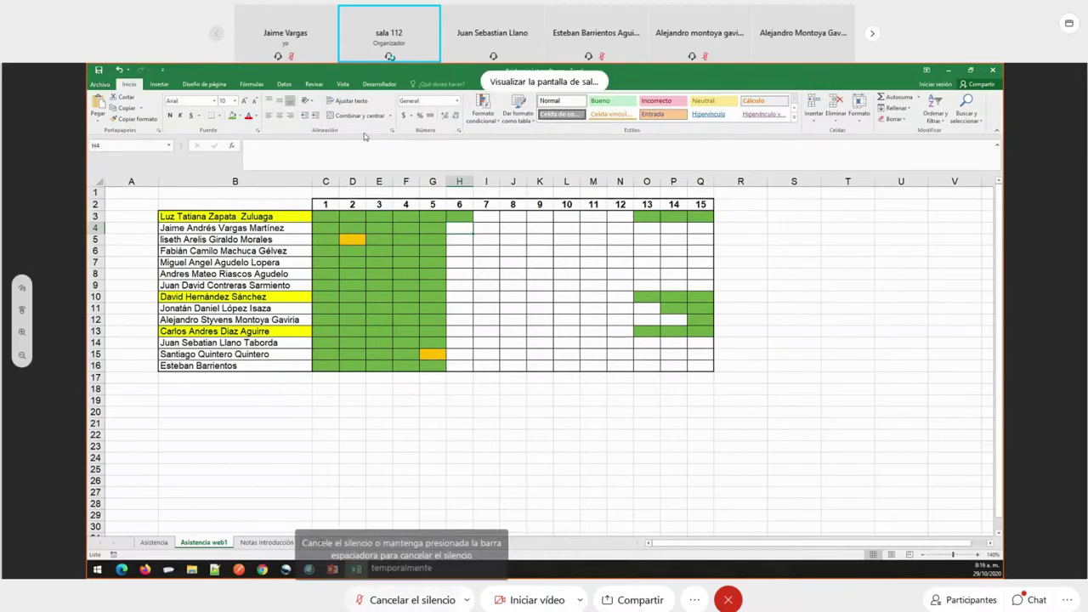
pyautogui.click(400, 599)
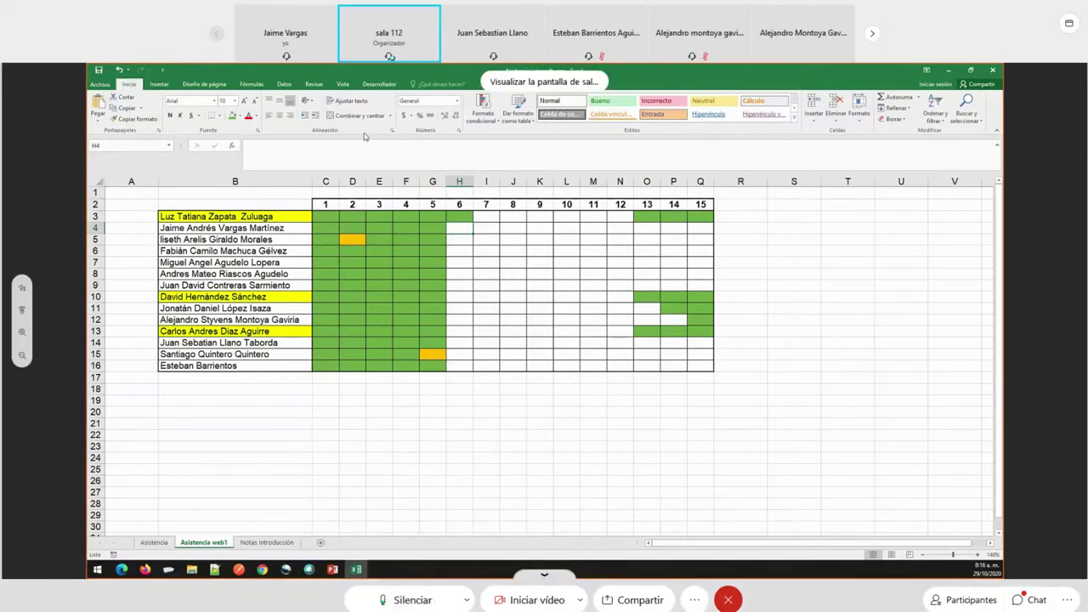
pyautogui.press('F4')
pyautogui.press('Return')
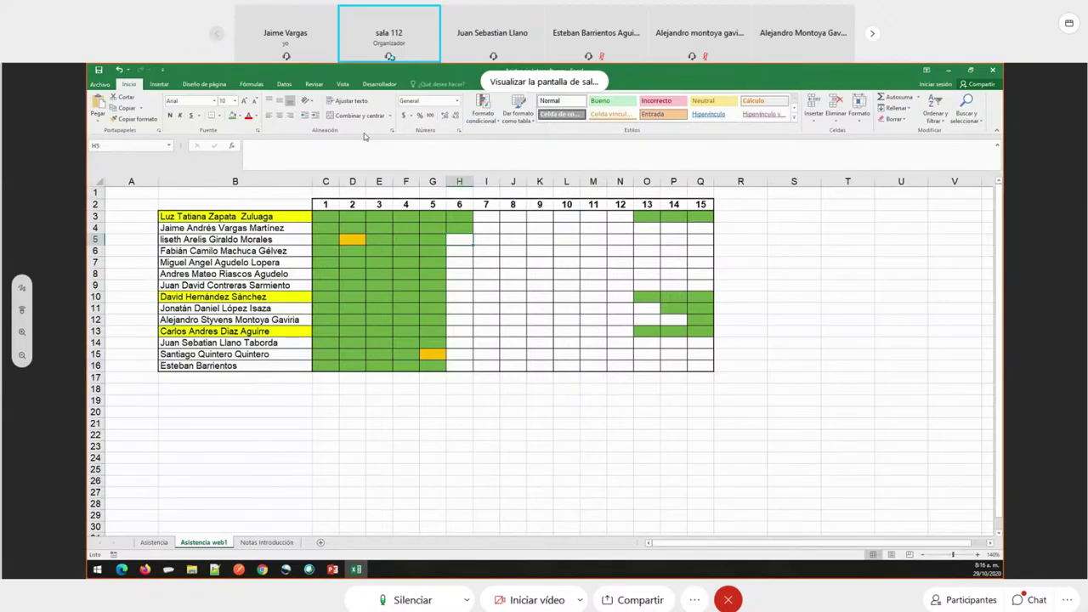
pyautogui.press('Return')
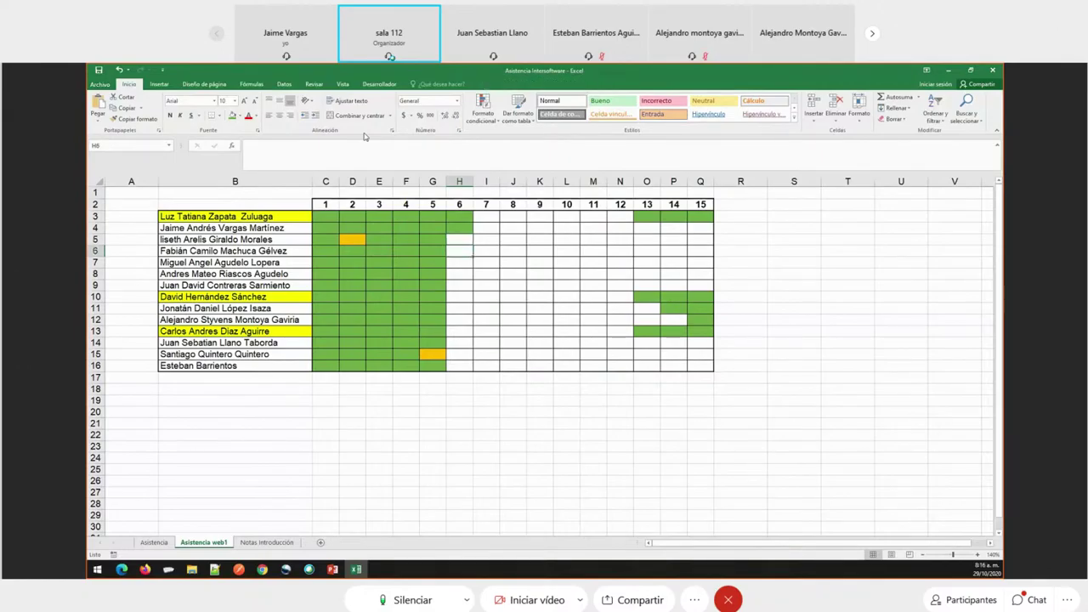
# Repeat the green fill on H6, H7 and H8, skip absent H9, and continue to H11
pyautogui.press('F4')
pyautogui.press('Down')
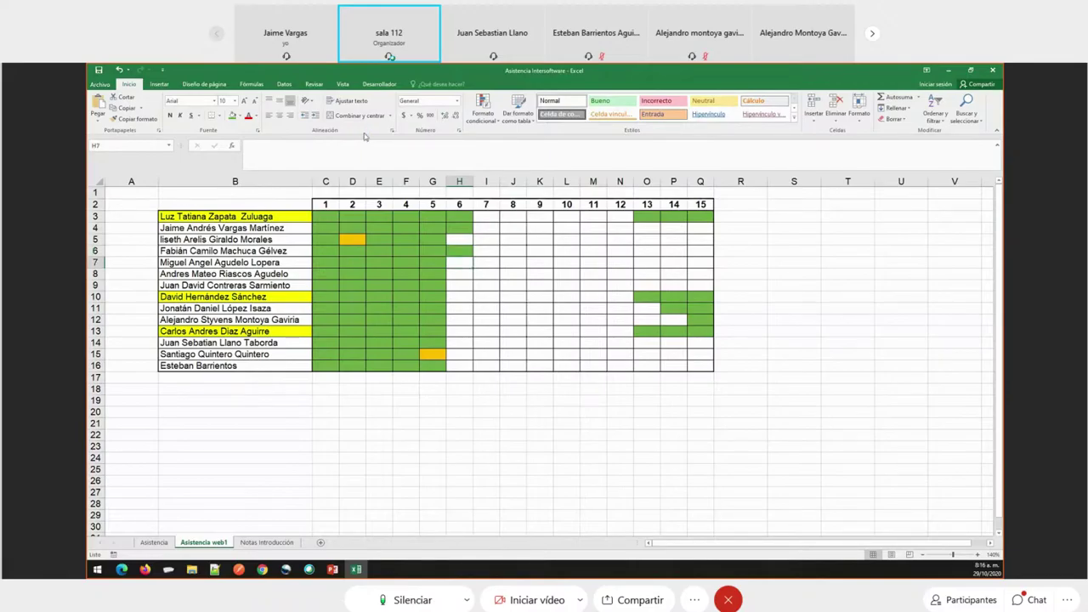
pyautogui.press('F4')
pyautogui.press('Down')
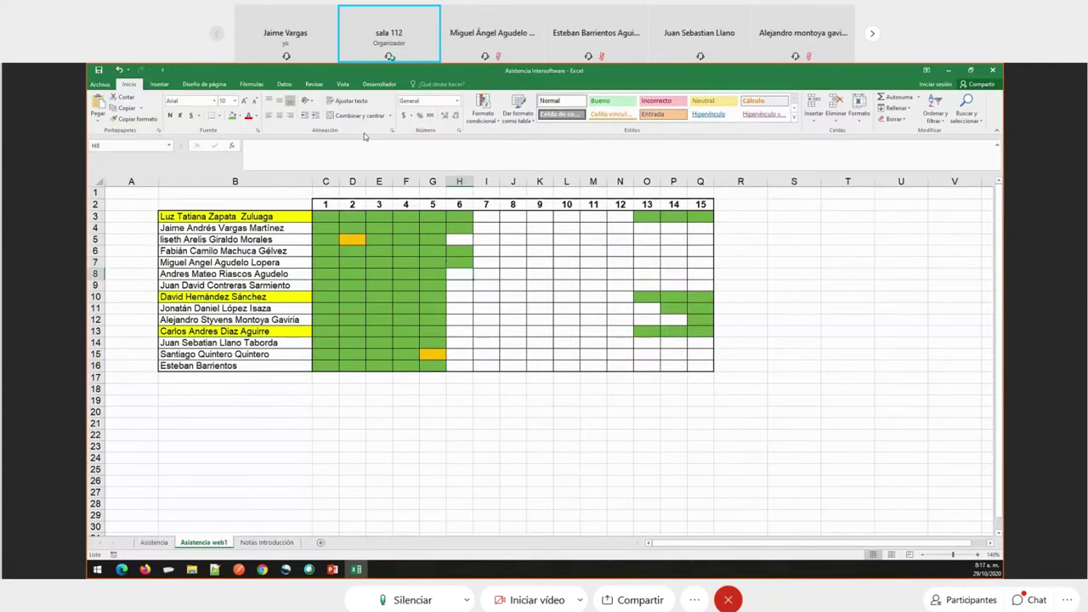
pyautogui.press('F4')
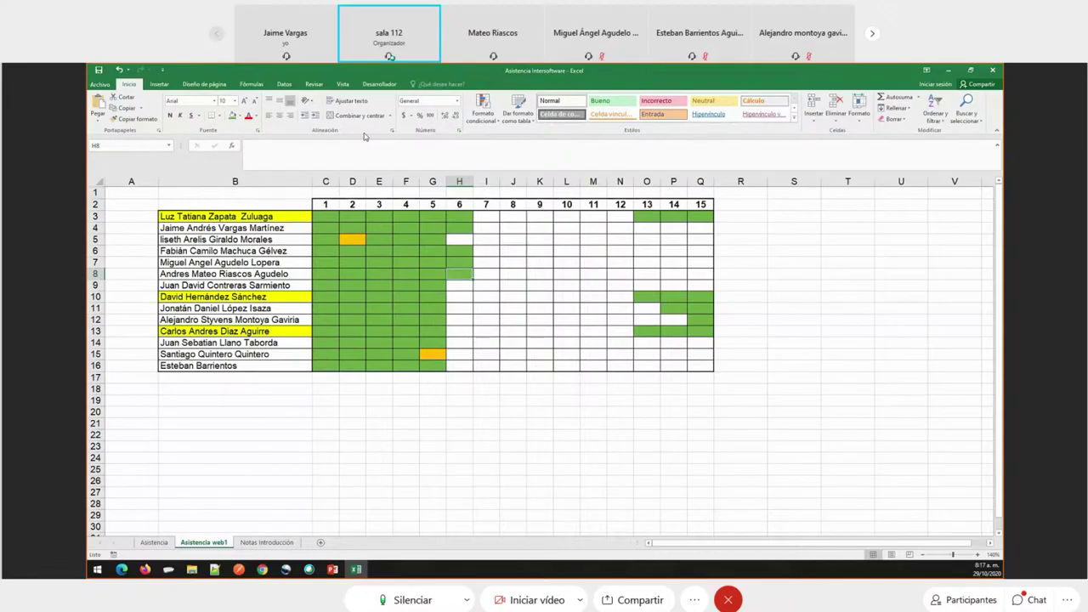
pyautogui.press('Down')
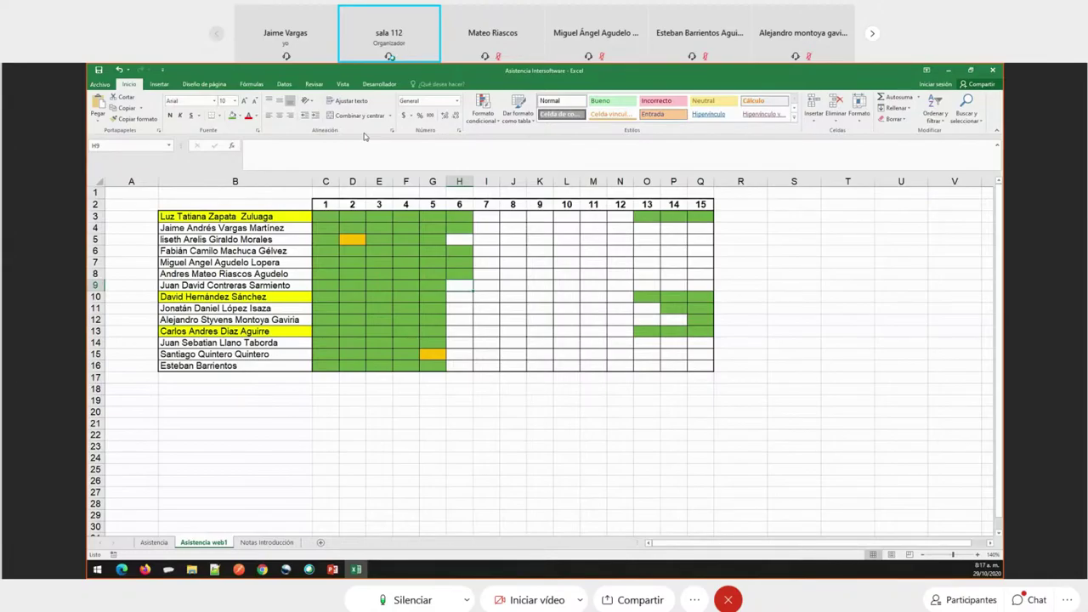
pyautogui.press('Down')
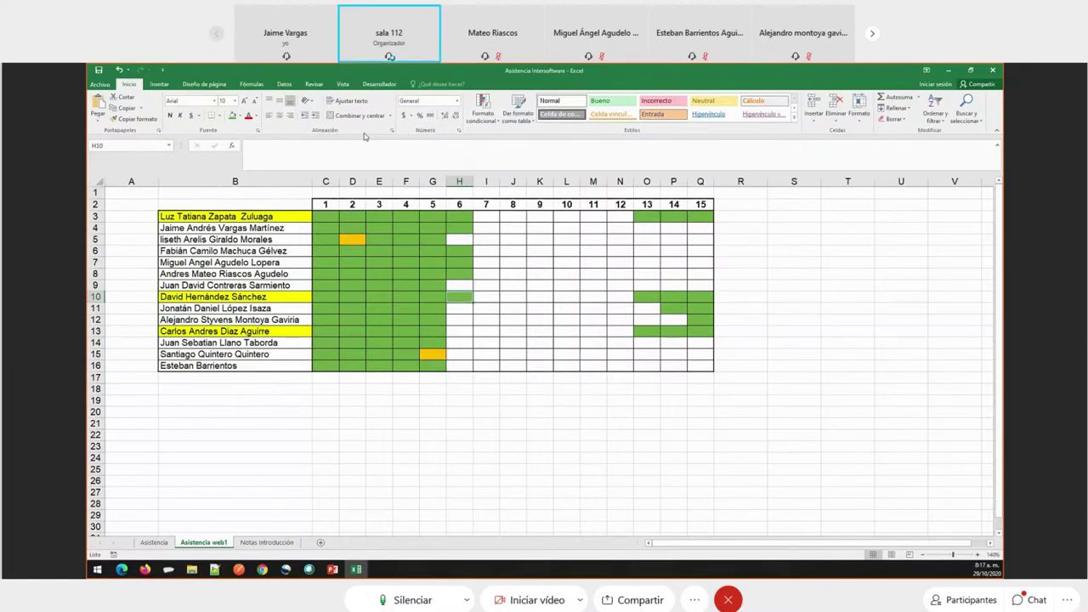
pyautogui.press('Down')
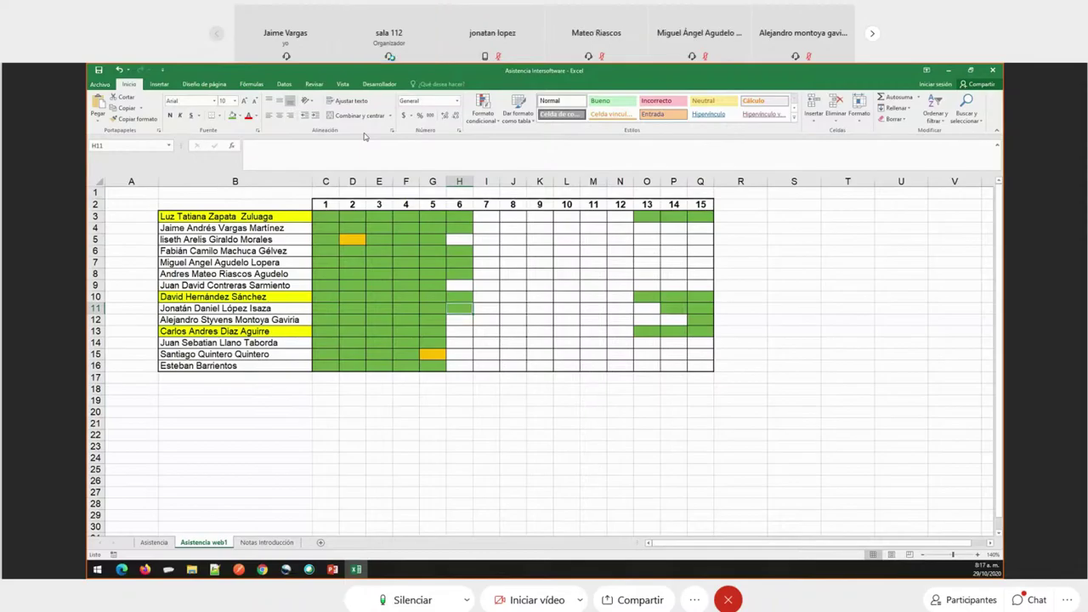
pyautogui.press('Down')
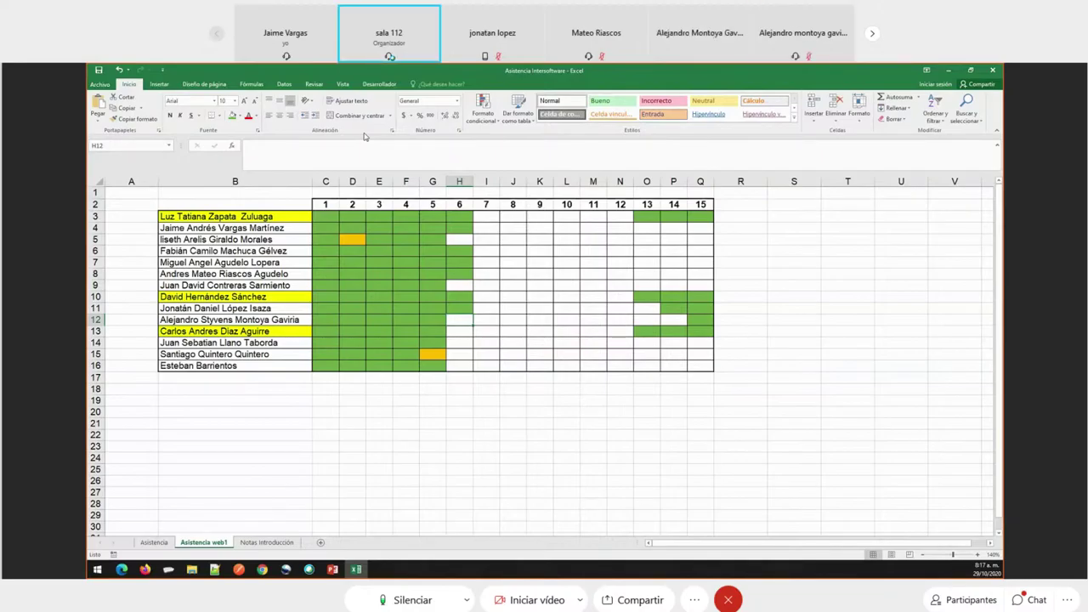
# Mark H12 through H16 green, then save the attendance workbook with Ctrl+S
pyautogui.write('1')
pyautogui.press('Return')
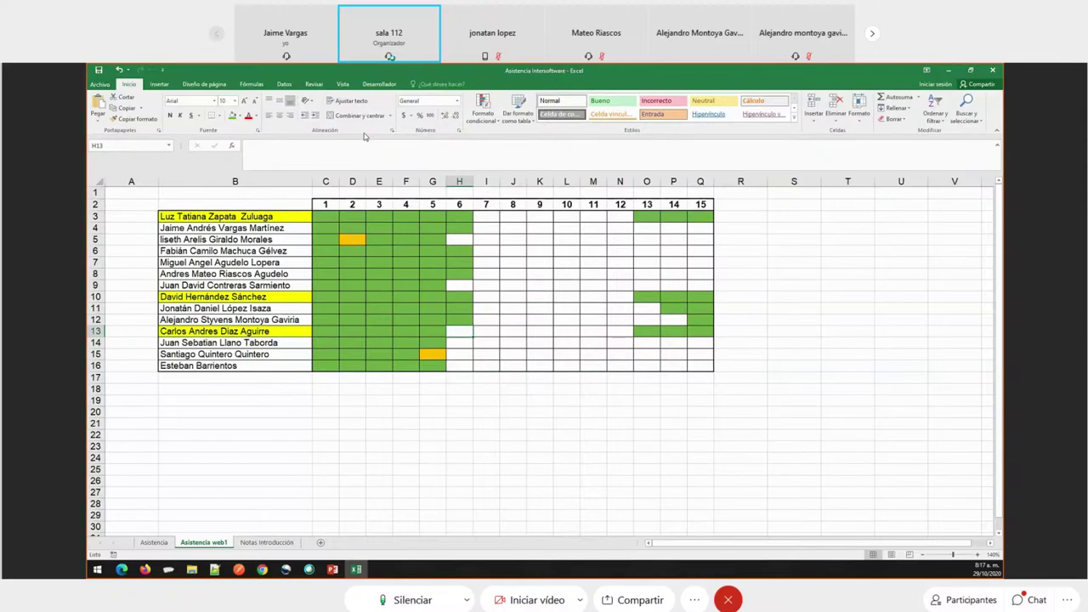
pyautogui.write('1')
pyautogui.press('Return')
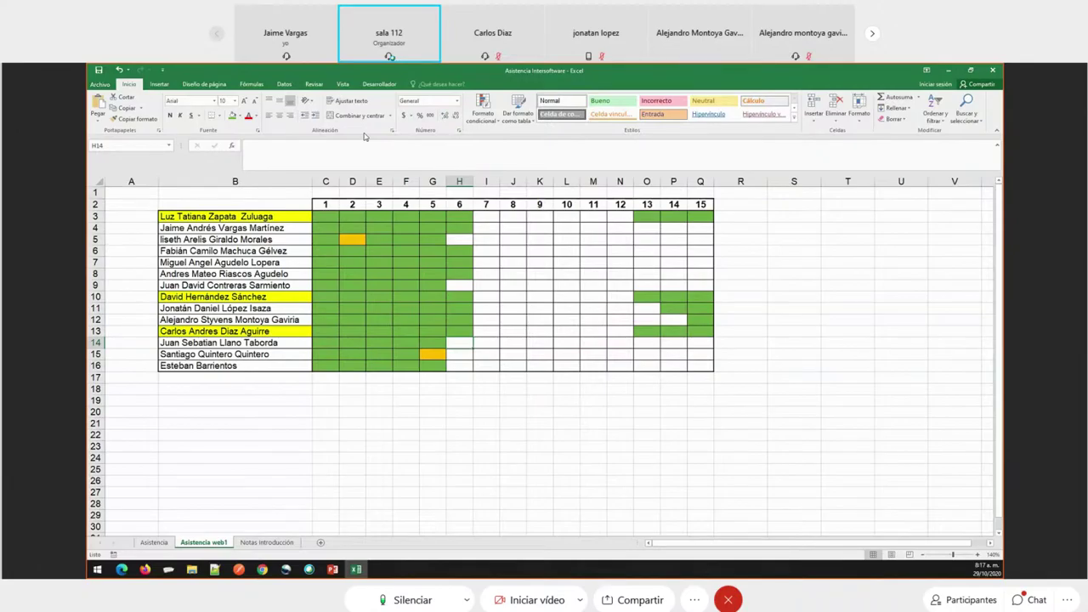
pyautogui.write('1')
pyautogui.hotkey('ctrl', 'Return')
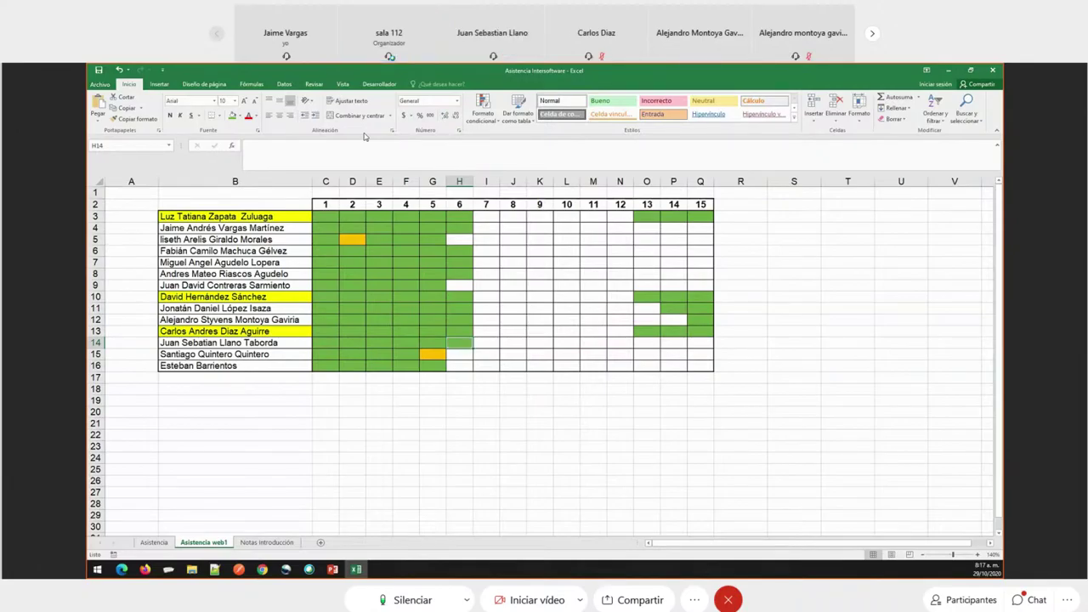
pyautogui.press('Return')
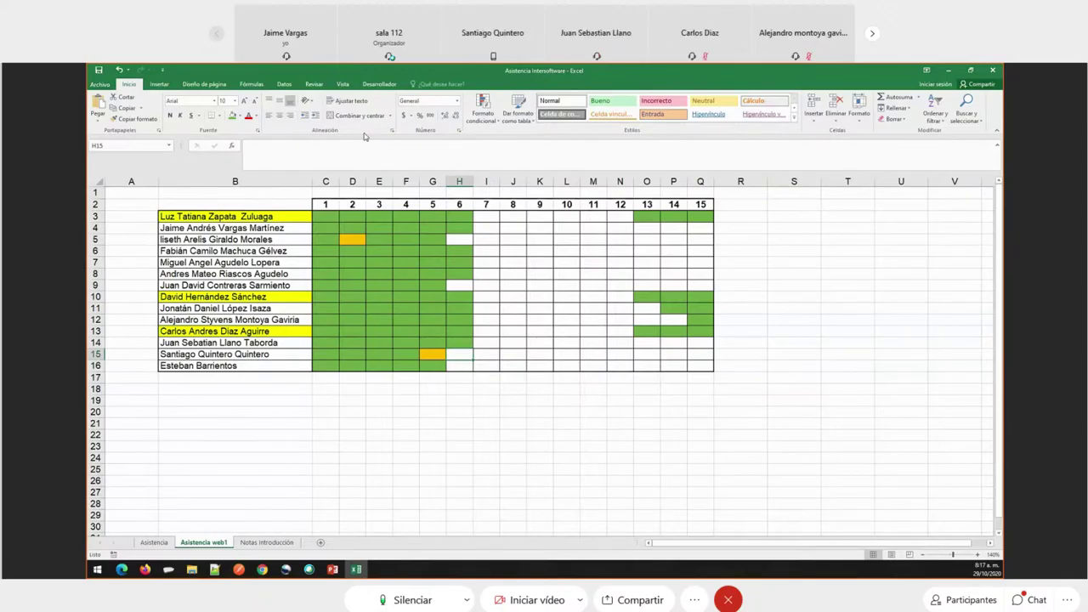
pyautogui.press('F4')
pyautogui.press('Return')
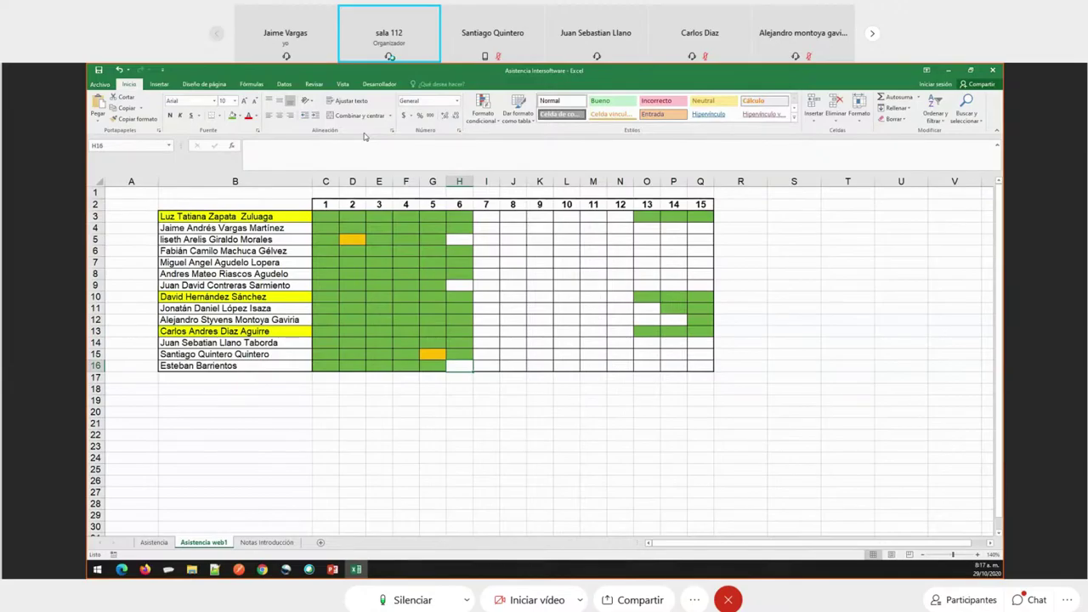
pyautogui.press('F4')
pyautogui.press('Up')
pyautogui.press('Up')
pyautogui.press('Up')
pyautogui.press('Up')
pyautogui.press('Up')
pyautogui.press('Up')
pyautogui.press('Up')
pyautogui.press('Up')
pyautogui.press('Up')
pyautogui.press('Up')
pyautogui.press('Up')
pyautogui.press('Up')
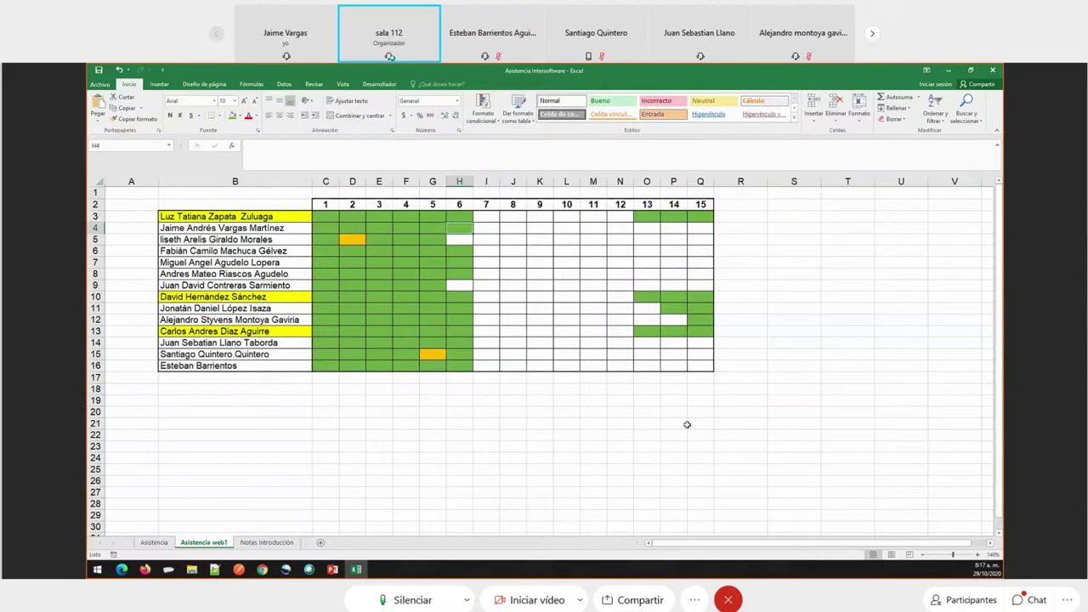
pyautogui.hotkey('ctrl', 's')
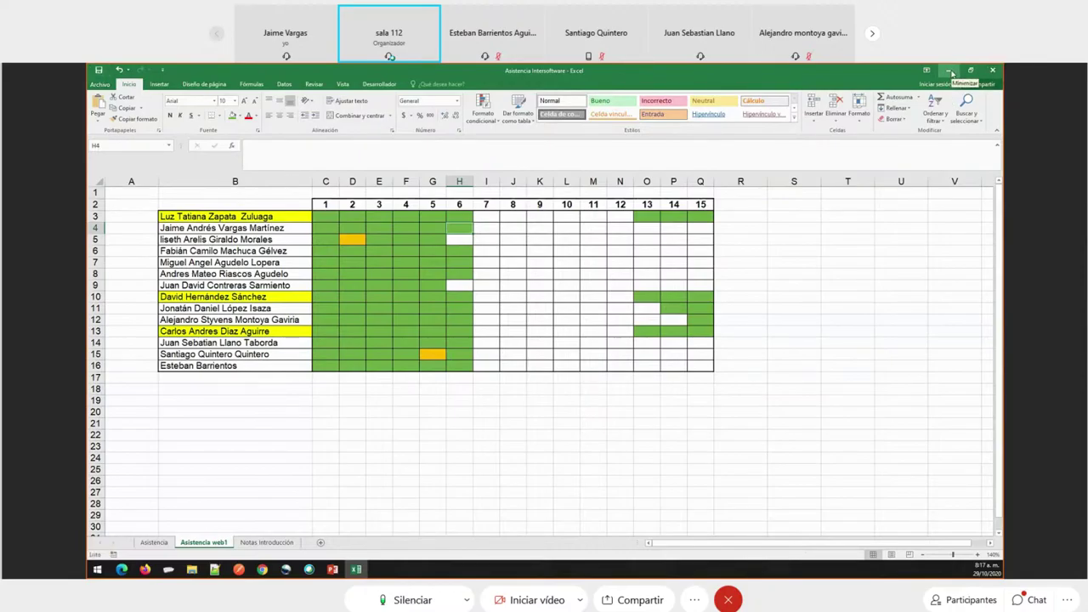
# Minimize Excel and open Clase 1 WEB in PowerPoint at slide 4, RECORDEMOS LO APRENDIDO
pyautogui.click(952, 71)
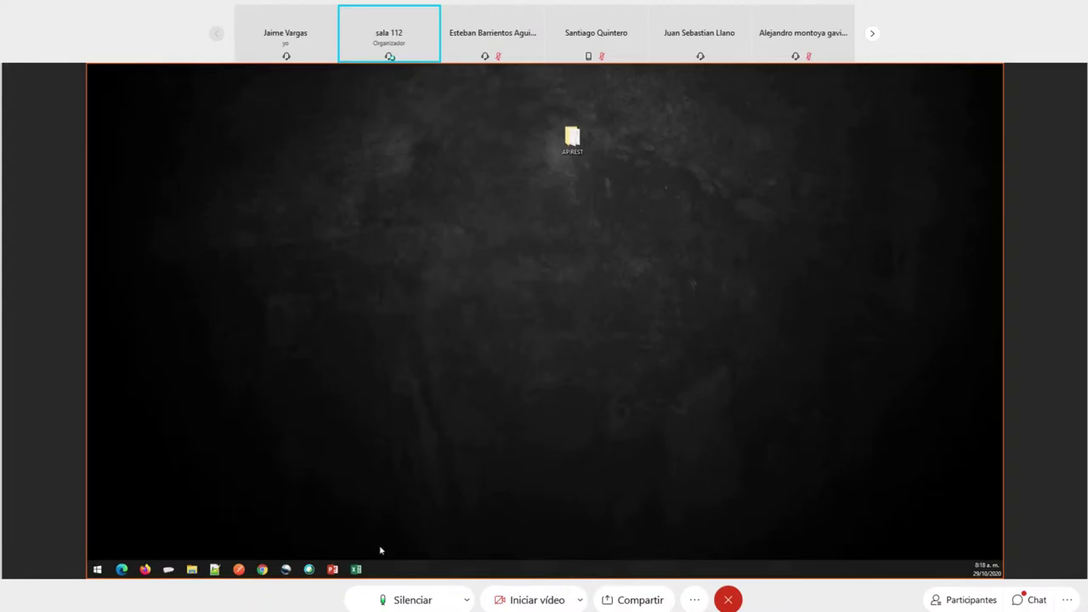
pyautogui.moveTo(333, 569)
pyautogui.click(129, 527)
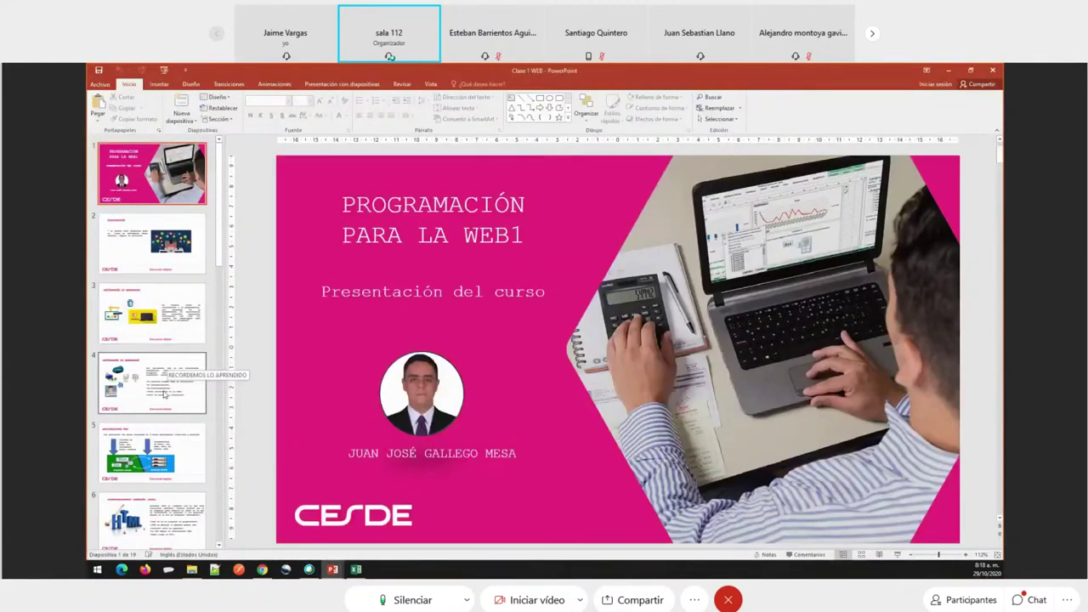
pyautogui.click(165, 394)
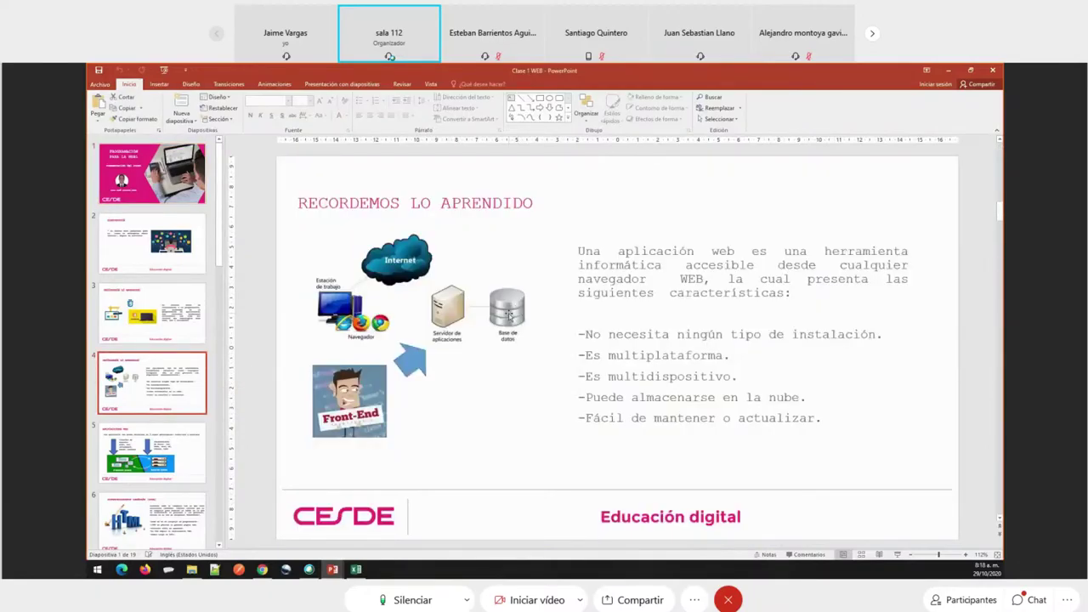
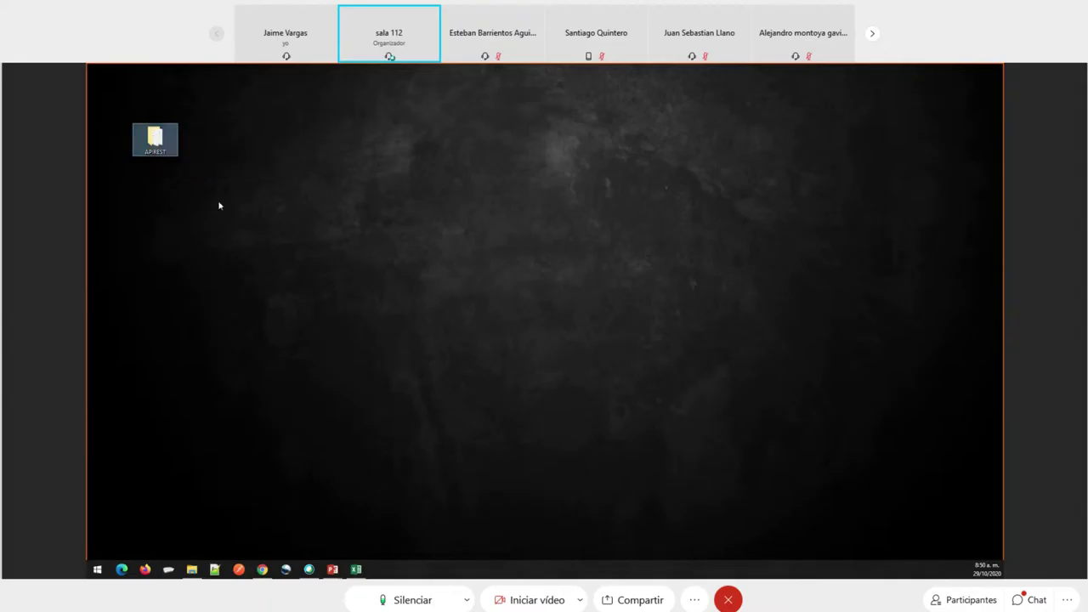
# In a new Chrome tab, go to github.com and open the evaluacionWEB1 repository
pyautogui.click(262, 570)
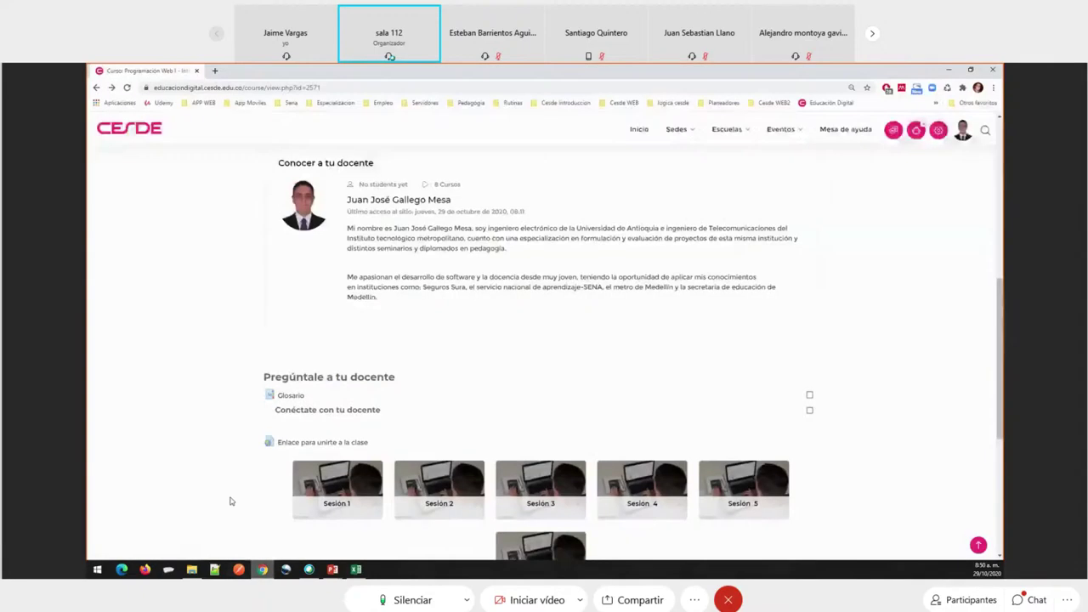
pyautogui.hotkey('ctrl', 't')
pyautogui.write('github.com')
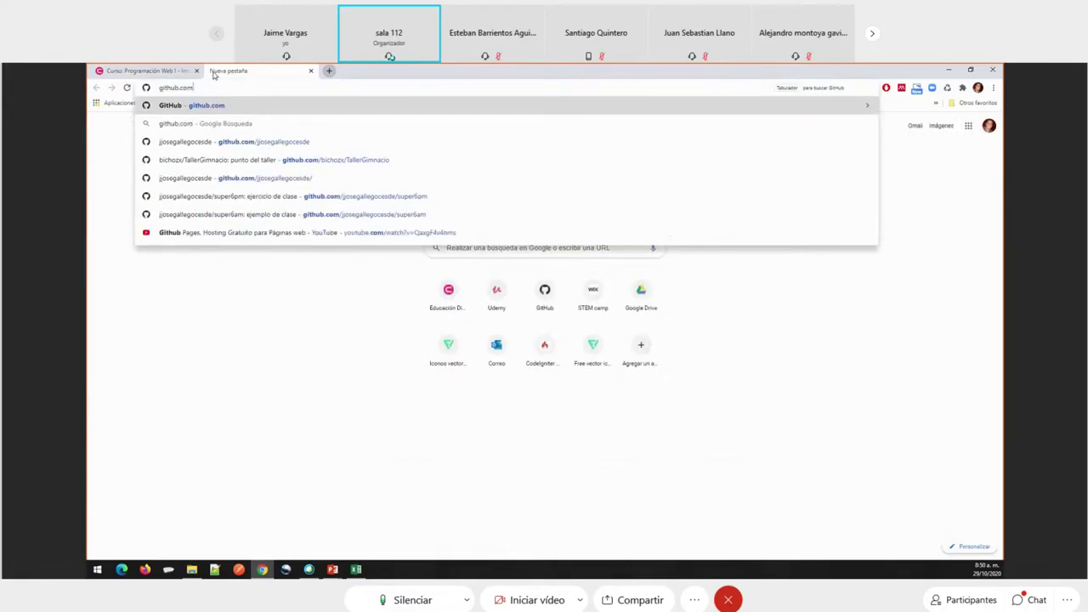
pyautogui.press('Return')
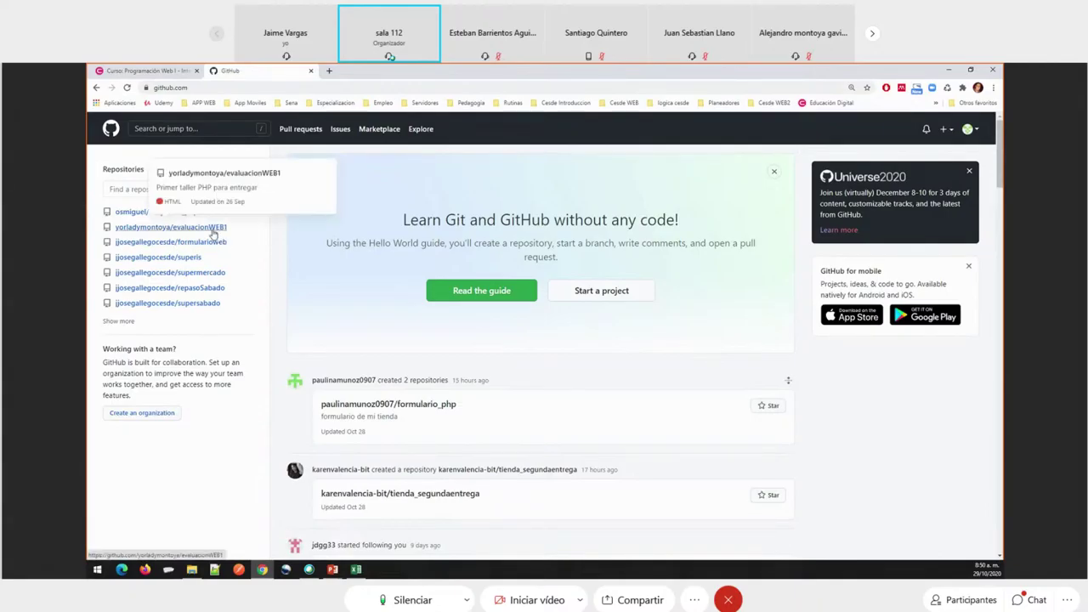
pyautogui.click(211, 230)
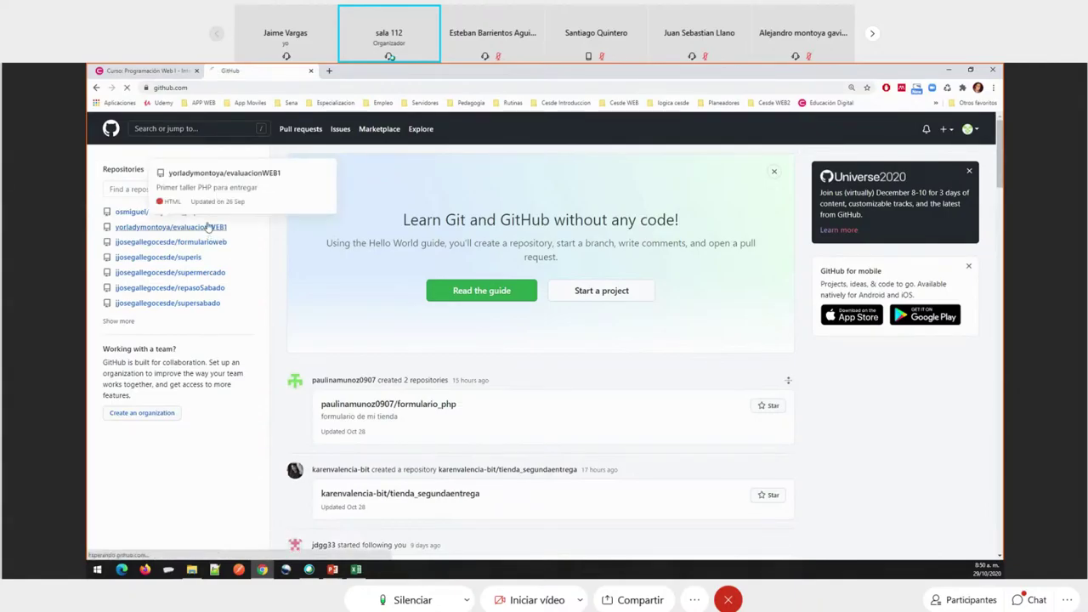
pyautogui.scroll(-3, 266, 292)
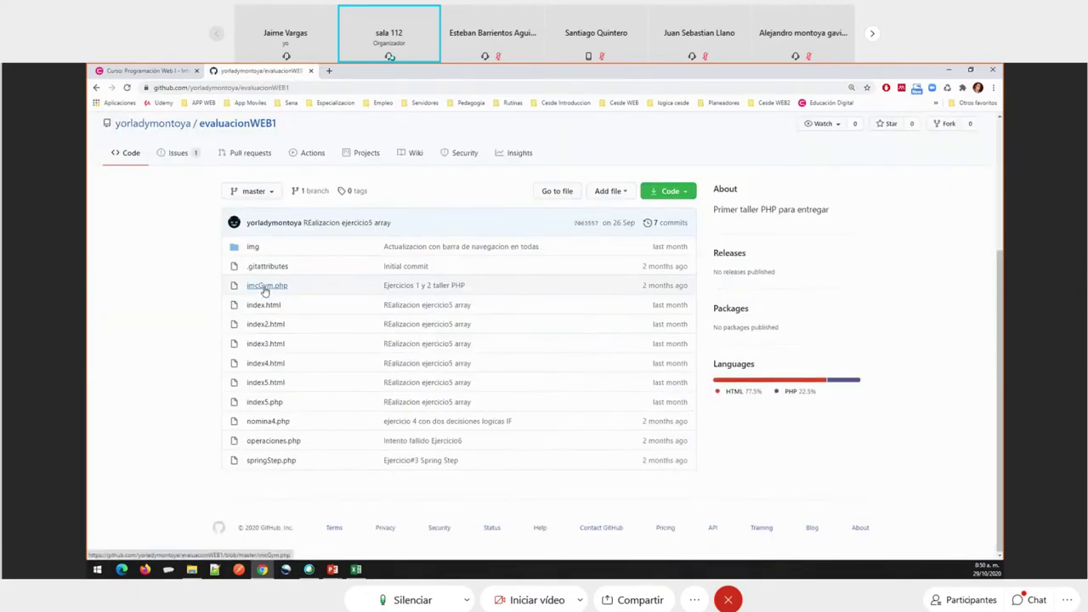
pyautogui.scroll(3, 265, 291)
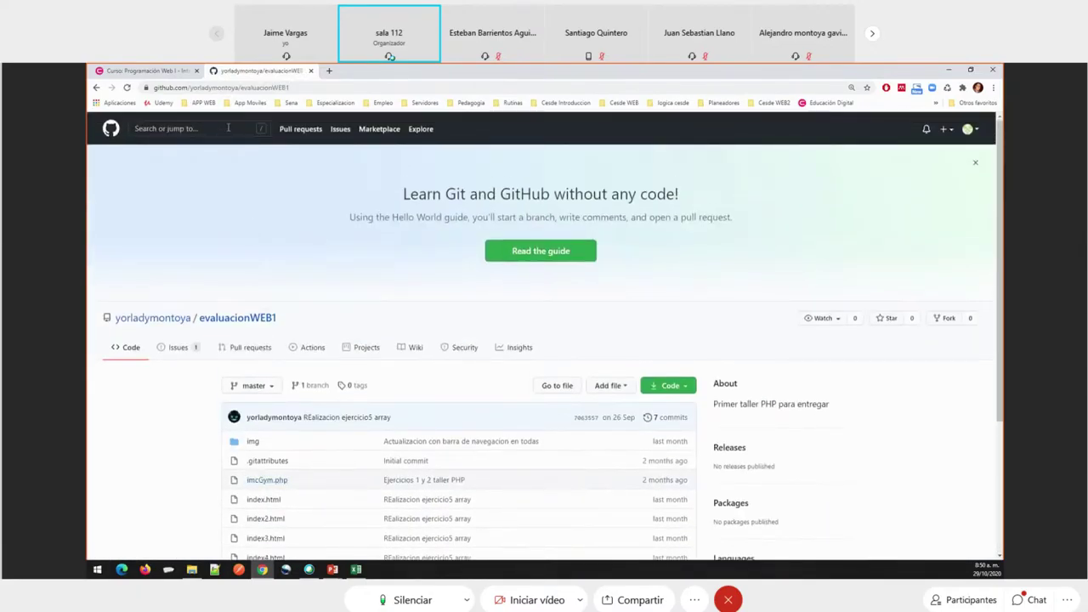
# Select the repository's URL in the address bar, then switch back to and reload the CESDE course tab
pyautogui.click(298, 87)
pyautogui.moveTo(313, 88); pyautogui.dragTo(155, 91)
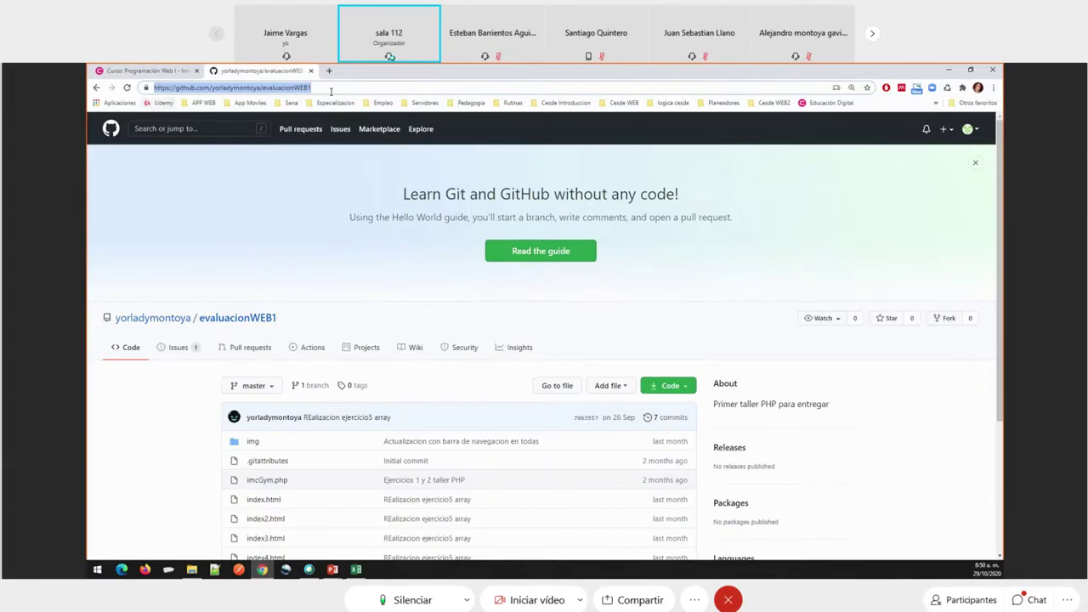
pyautogui.moveTo(343, 88); pyautogui.dragTo(157, 99)
pyautogui.hotkey('ctrl', 'c')
pyautogui.click(158, 71)
pyautogui.scroll(5, 124, 123)
pyautogui.click(126, 87)
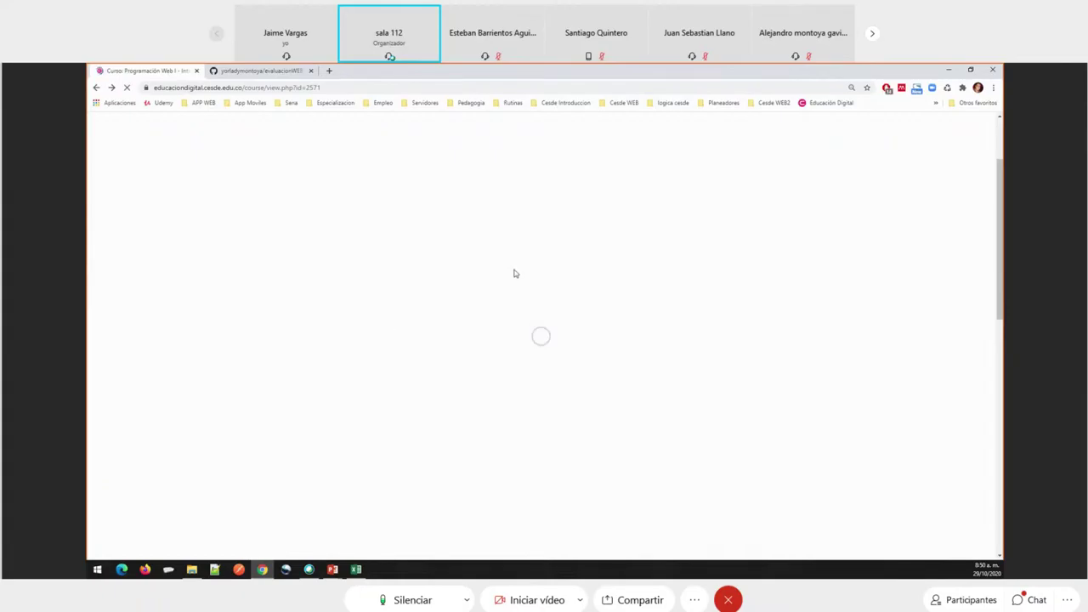
# Open Sesión 6 and its 'Entrega taller evaluativo #1' assignment
pyautogui.scroll(-10, 520, 270)
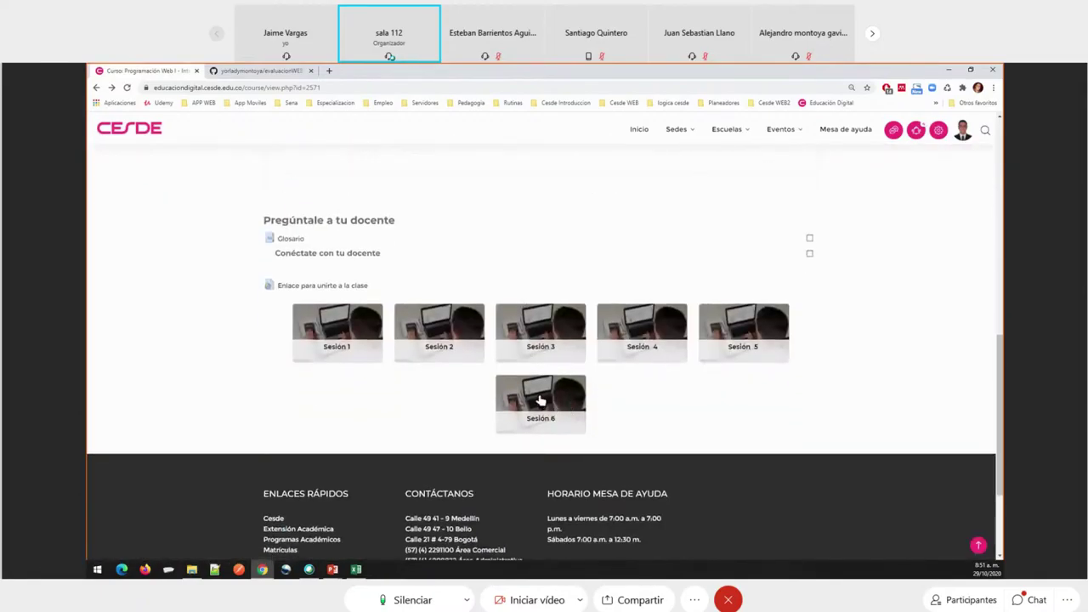
pyautogui.click(545, 400)
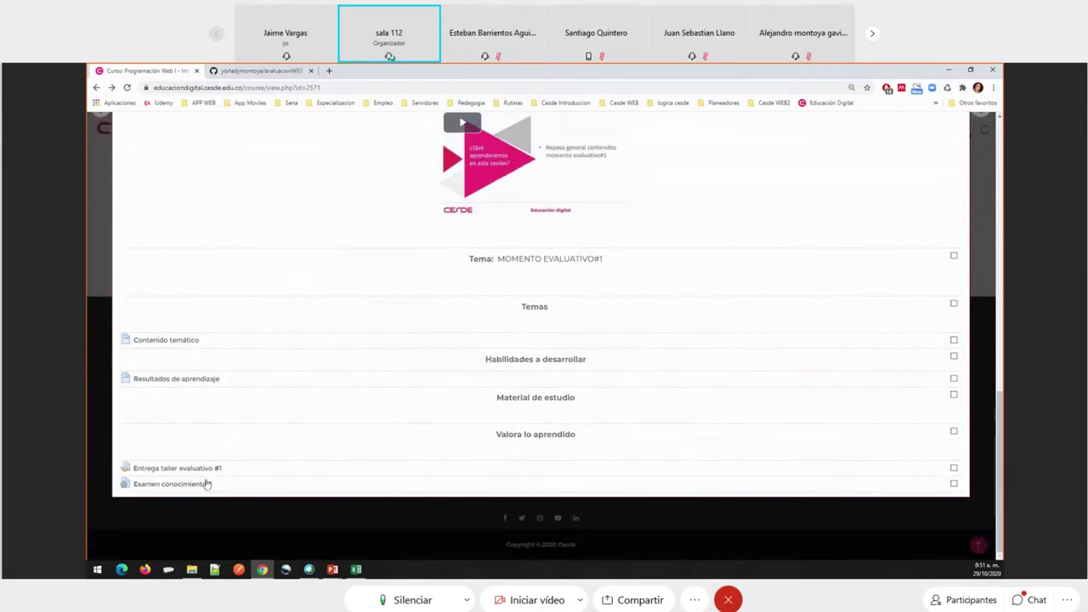
pyautogui.click(153, 472)
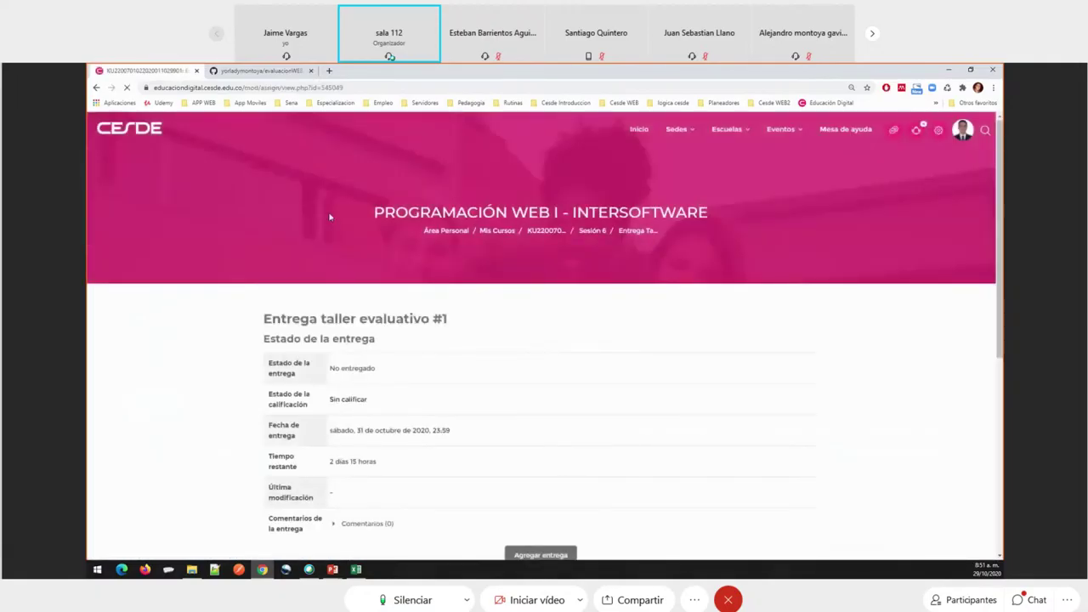
pyautogui.scroll(-5, 452, 295)
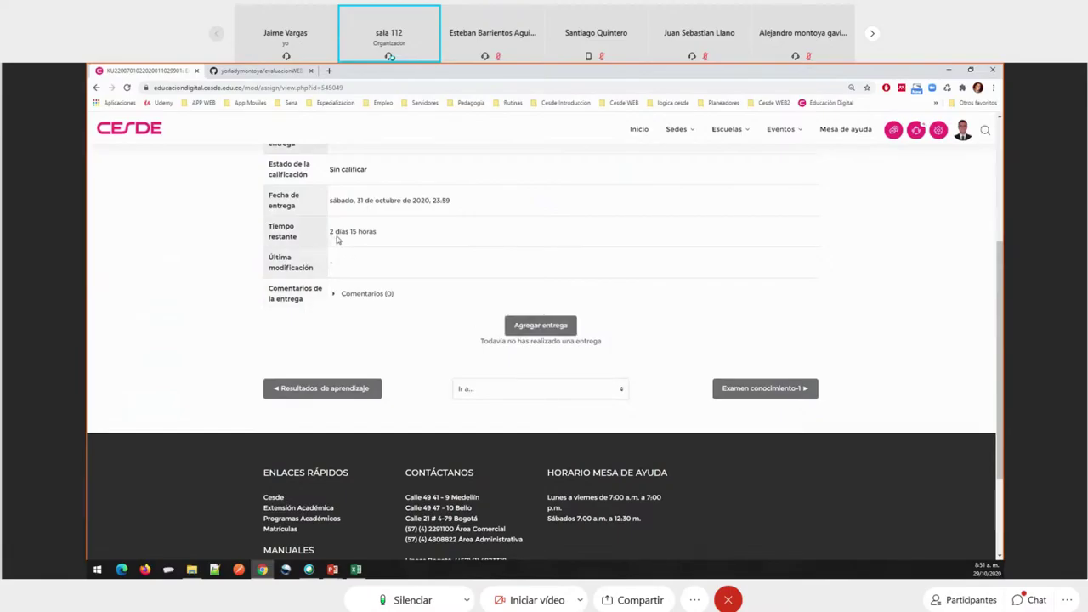
# Highlight the '2 días 15 horas' remaining time, then choose 'Agregar entrega'
pyautogui.moveTo(330, 231); pyautogui.dragTo(378, 232)
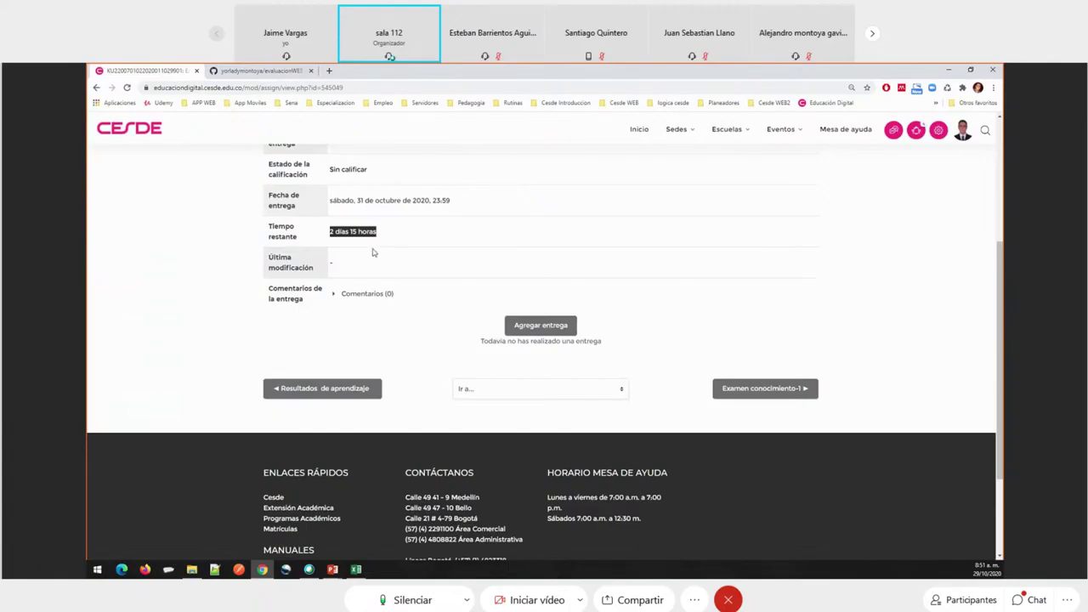
pyautogui.click(368, 236)
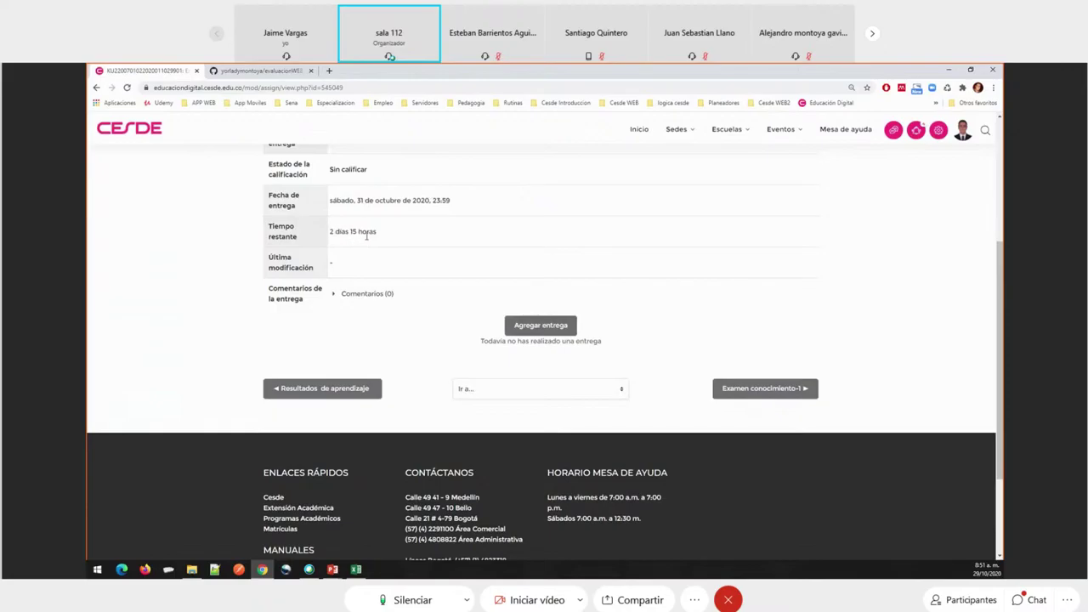
pyautogui.moveTo(376, 230); pyautogui.dragTo(328, 231)
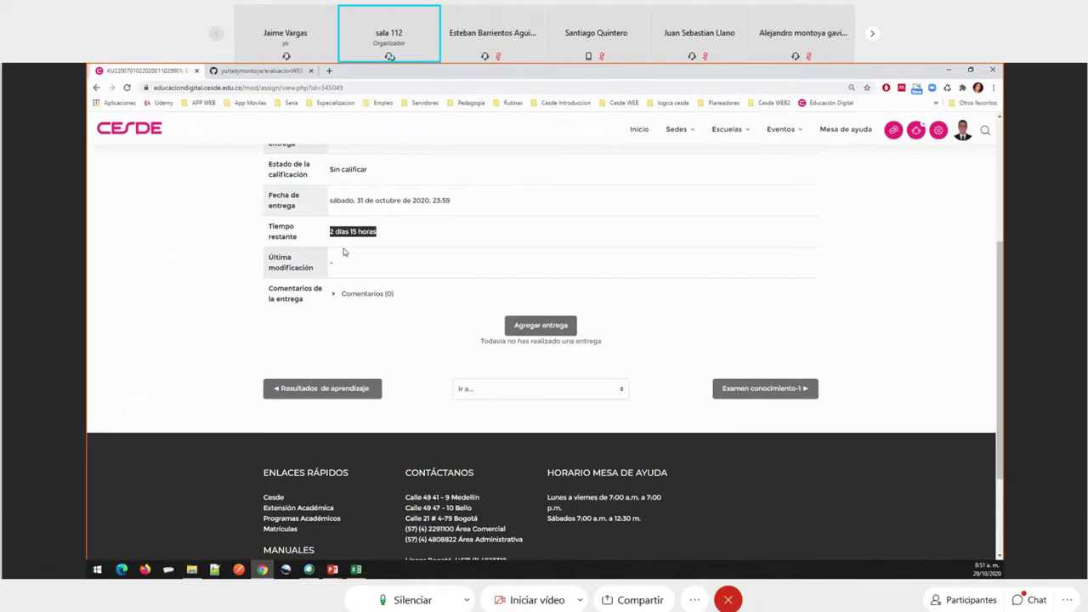
pyautogui.click(527, 331)
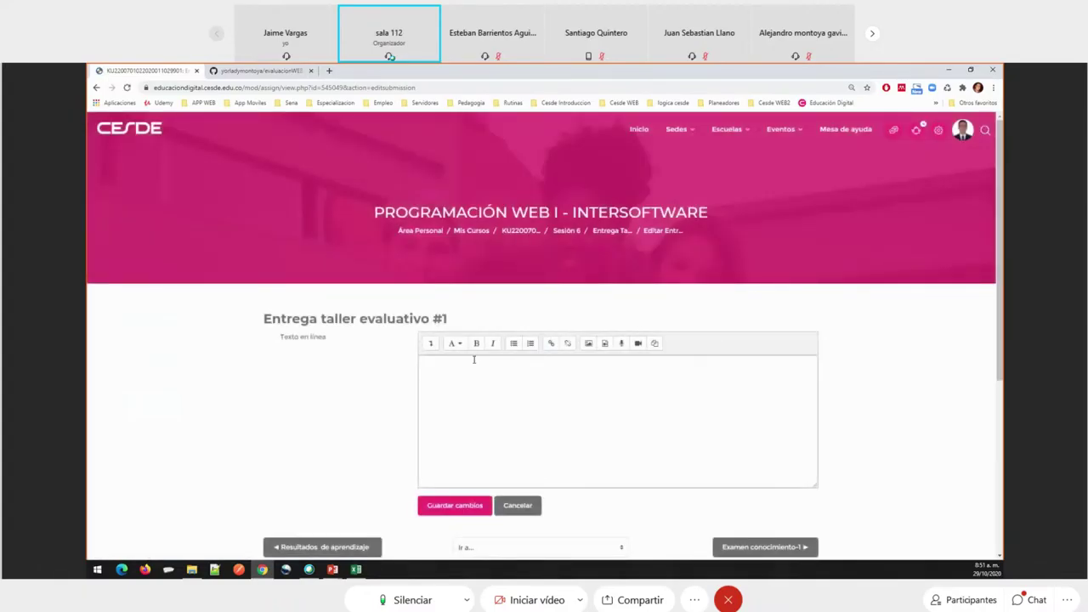
# In Texto en línea, enter two sample student names with 'CC' and paste the GitHub repository link
pyautogui.click(463, 365)
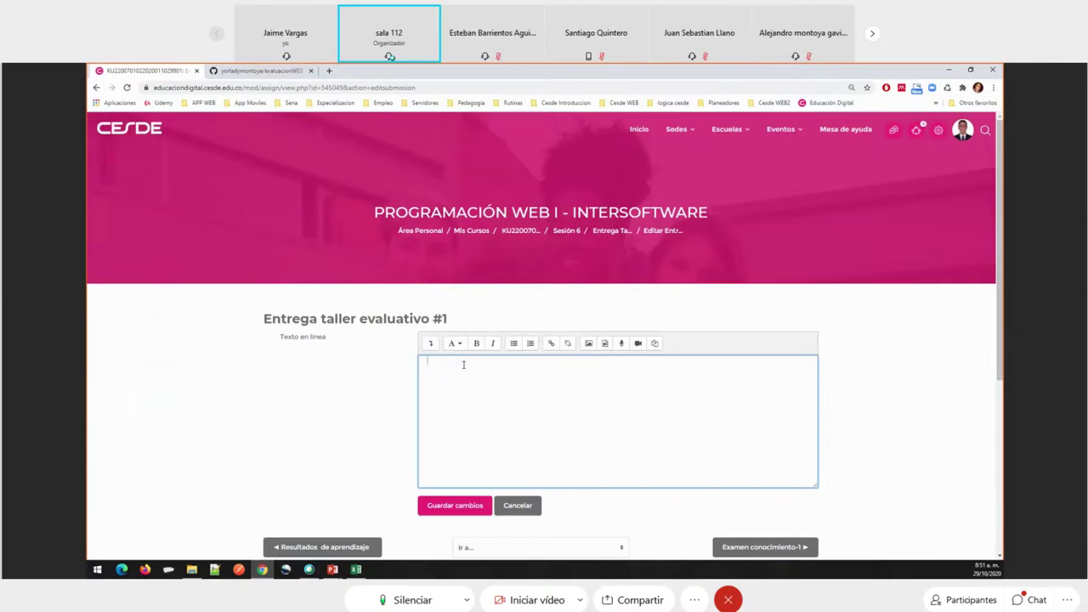
pyautogui.write('PEPITO PEREZ CC')
pyautogui.press('Return')
pyautogui.write('JUAN MESA CC')
pyautogui.press('Return')
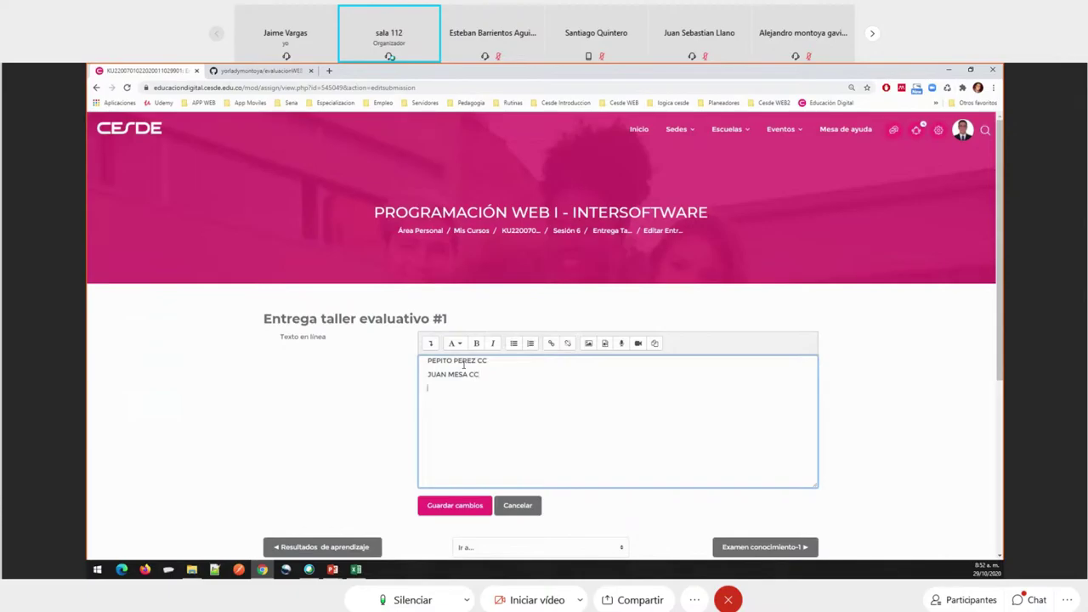
pyautogui.hotkey('ctrl', 'v')
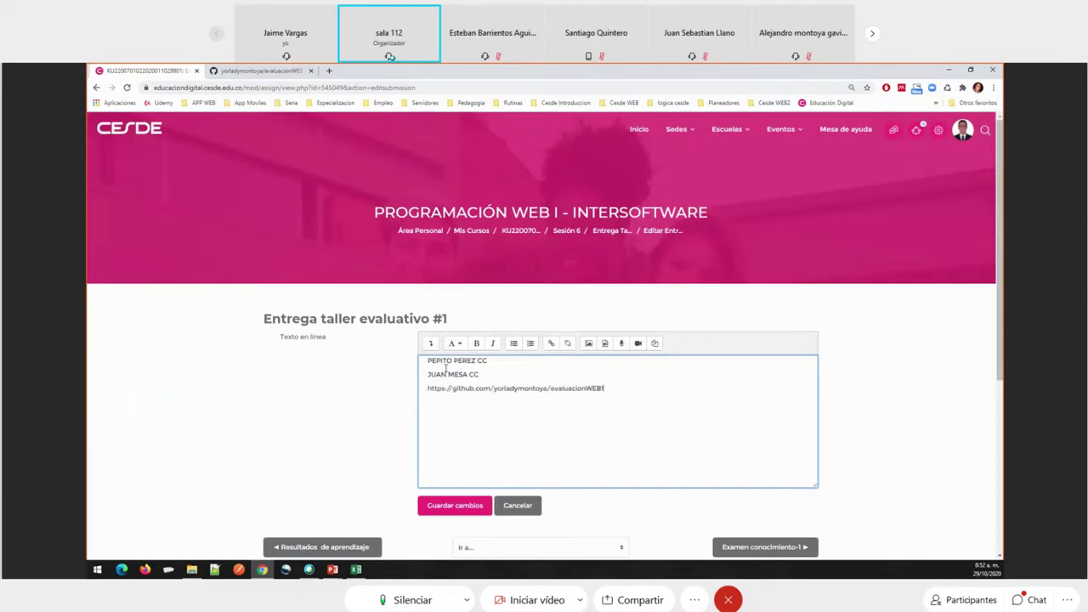
# Try Guardar cambios, then go back and choose Abandonar to leave the form unsaved
pyautogui.click(449, 505)
pyautogui.click(96, 88)
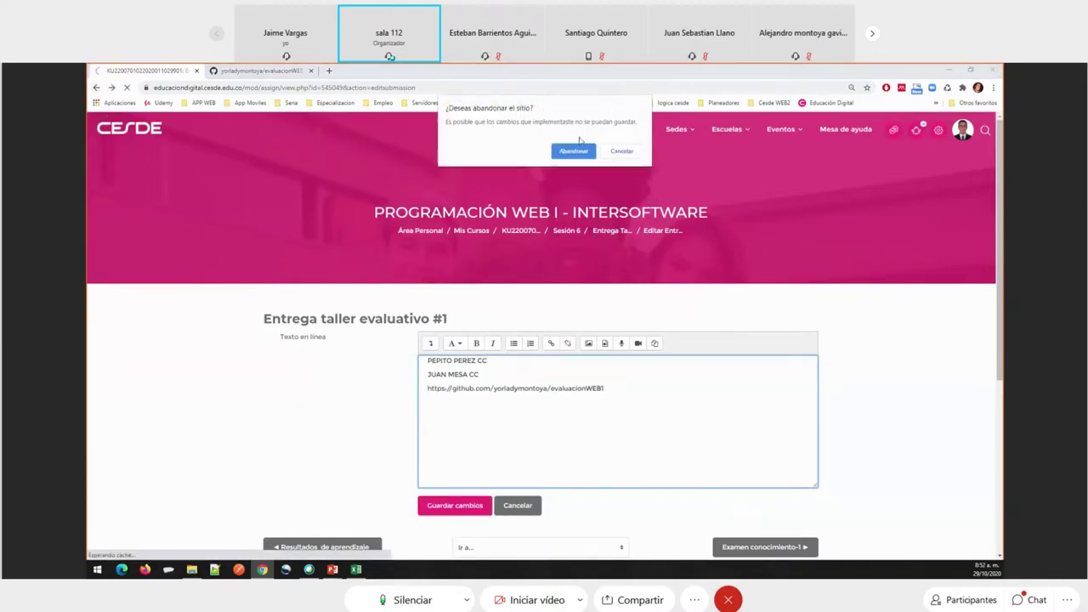
pyautogui.click(582, 154)
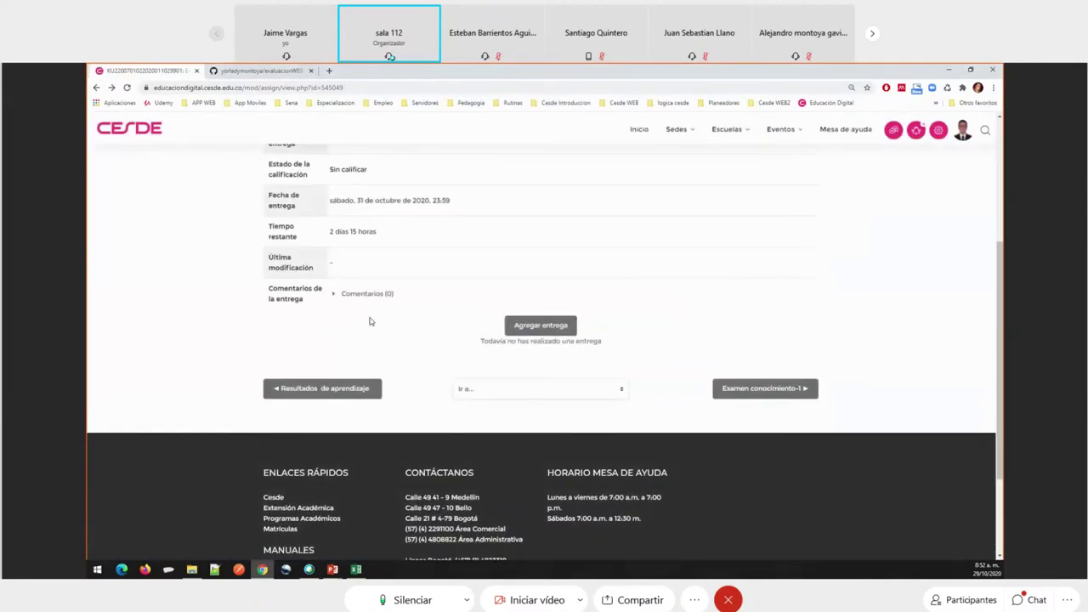
# From the Sesión 6 breadcrumb, open Examen conocimiento-1 in a new window
pyautogui.click(540, 328)
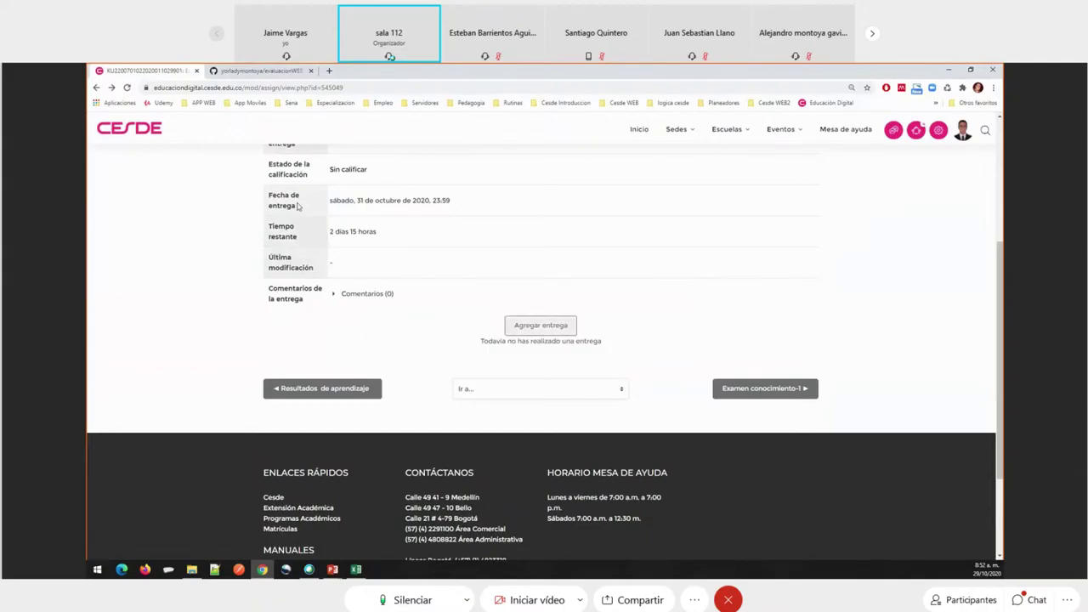
pyautogui.scroll(5, 510, 298)
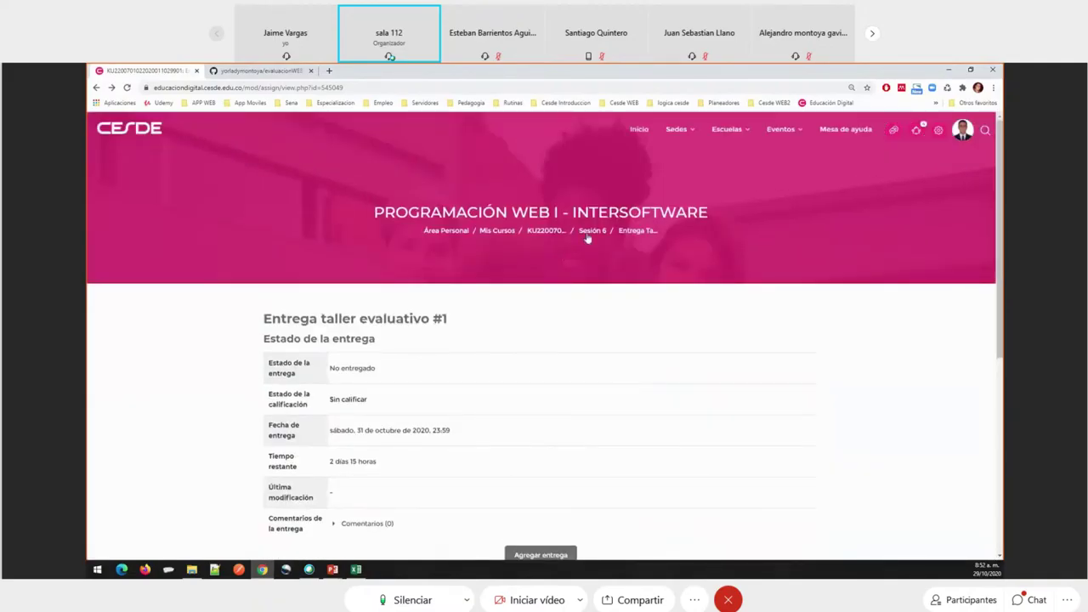
pyautogui.click(585, 237)
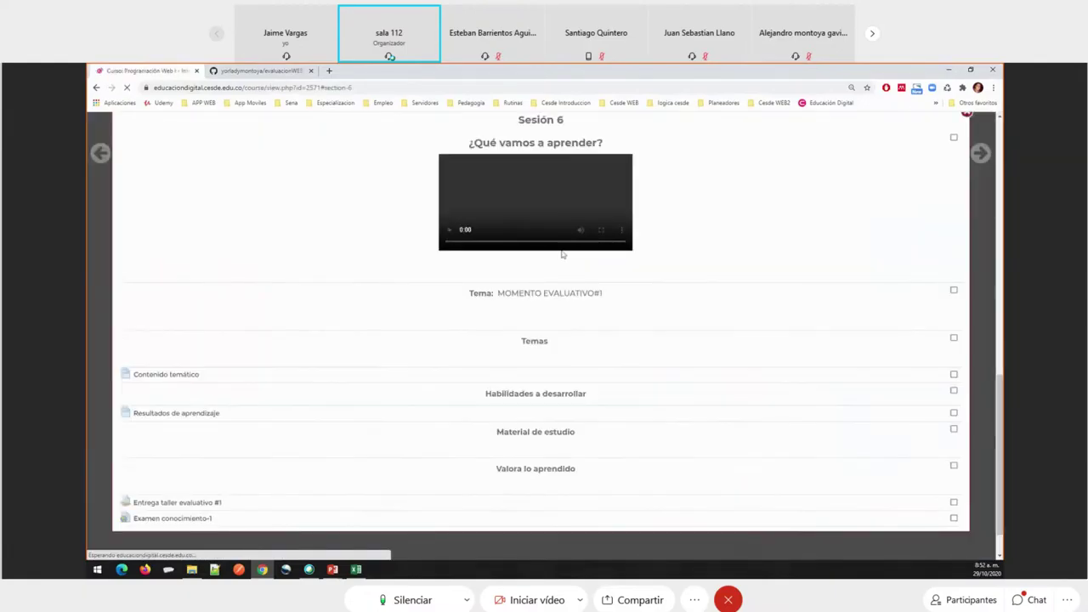
pyautogui.scroll(-2, 281, 497)
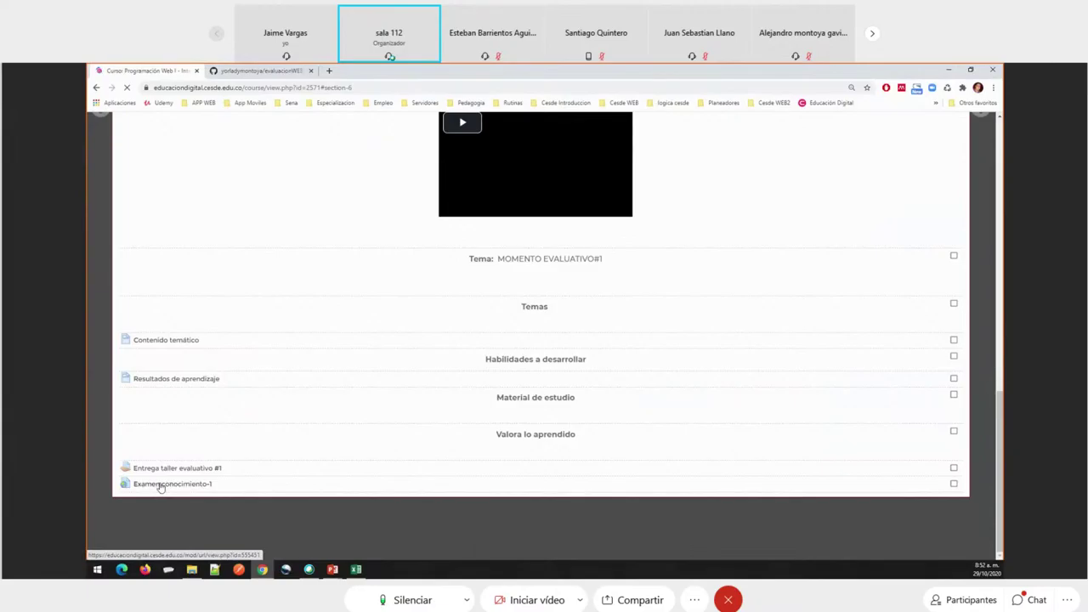
pyautogui.rightClick(158, 487)
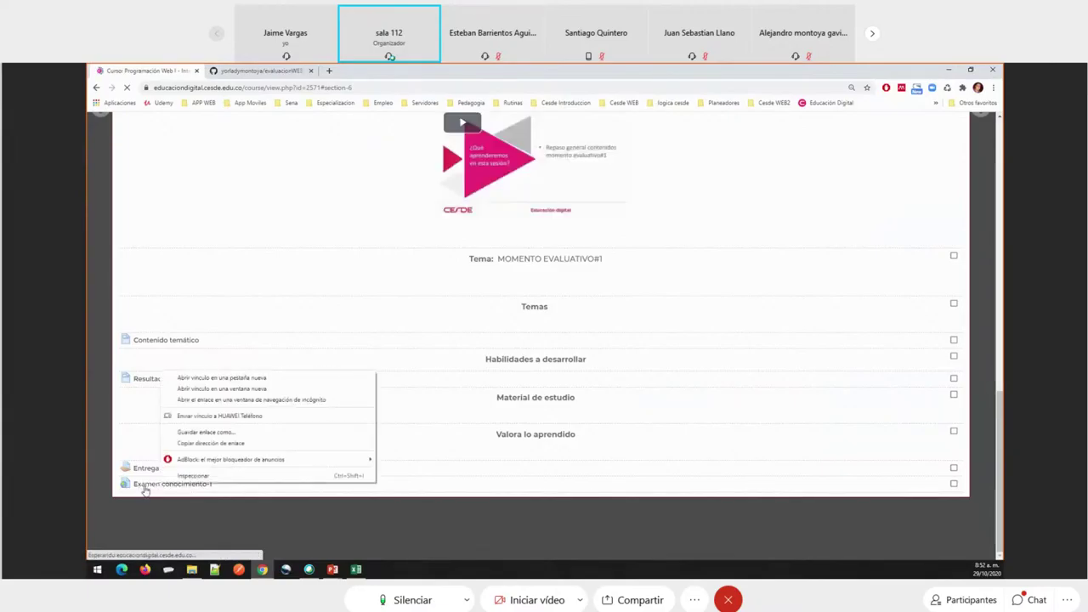
pyautogui.click(144, 486)
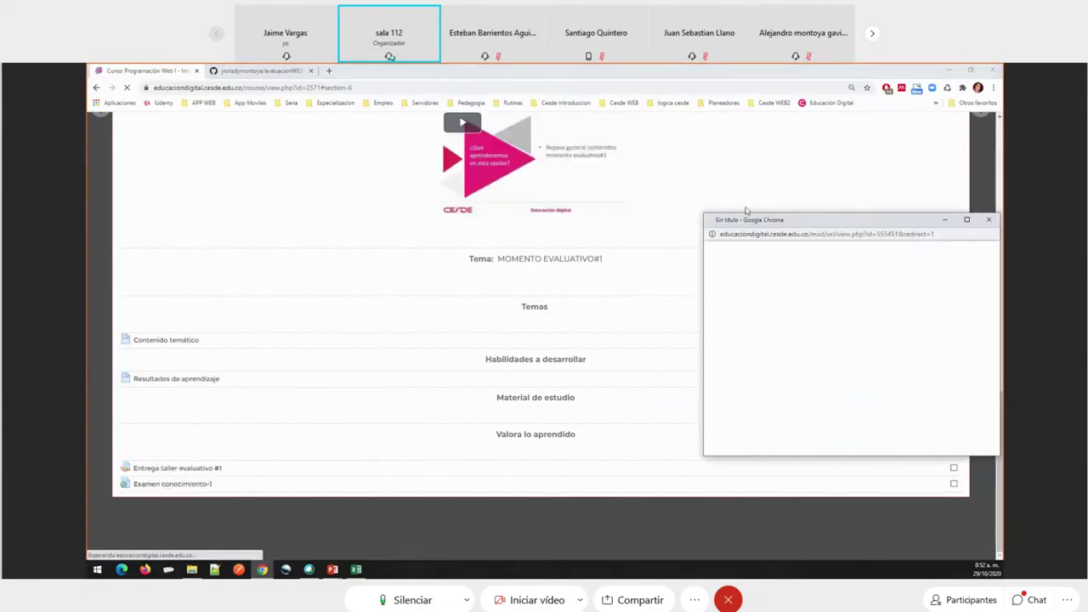
# Maximize the PRUEBA CONOCIMIENTO 1 window and scroll down to question 4's PHP code
pyautogui.press('super+Up')
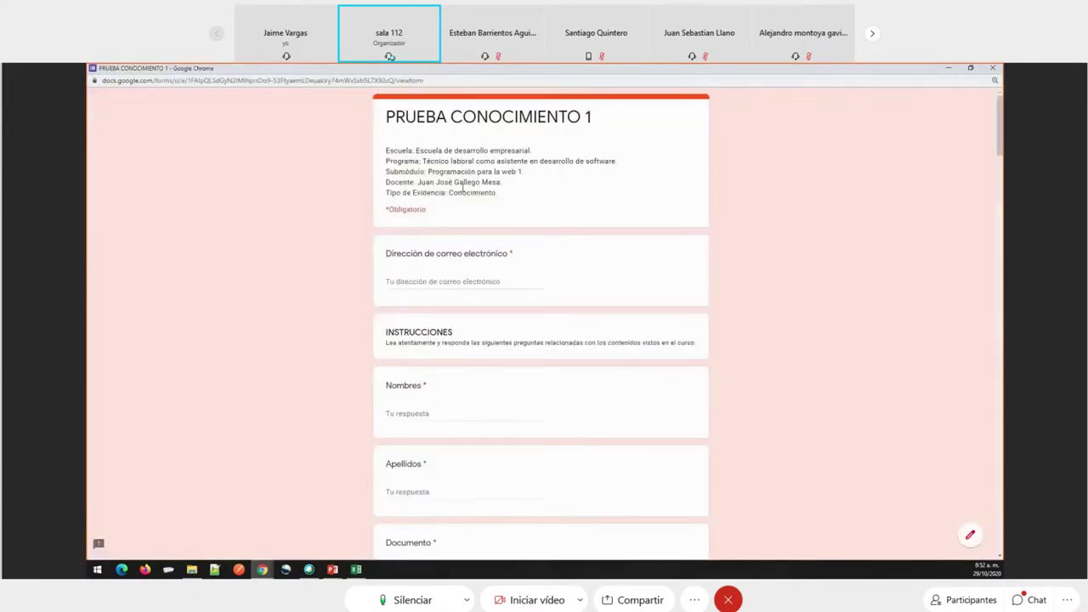
pyautogui.scroll(-3, 453, 285)
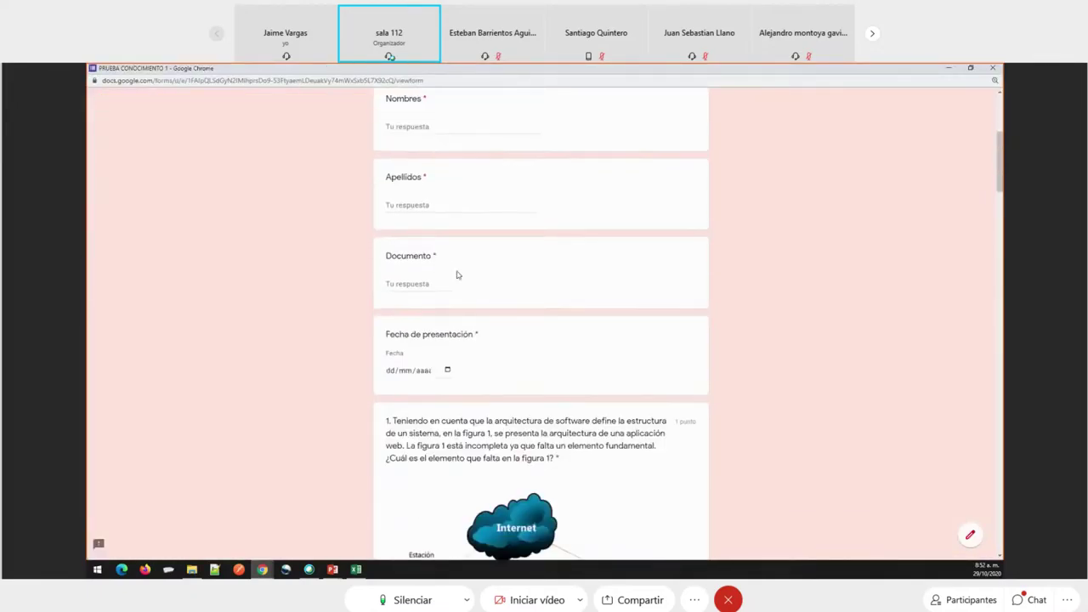
pyautogui.scroll(-3, 457, 274)
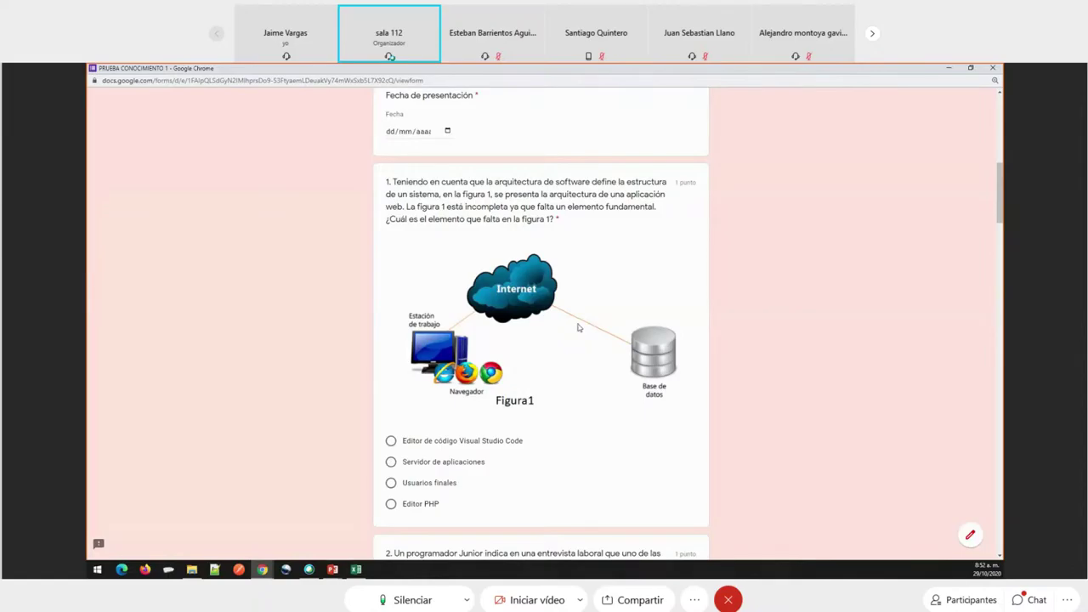
pyautogui.scroll(-1, 574, 246)
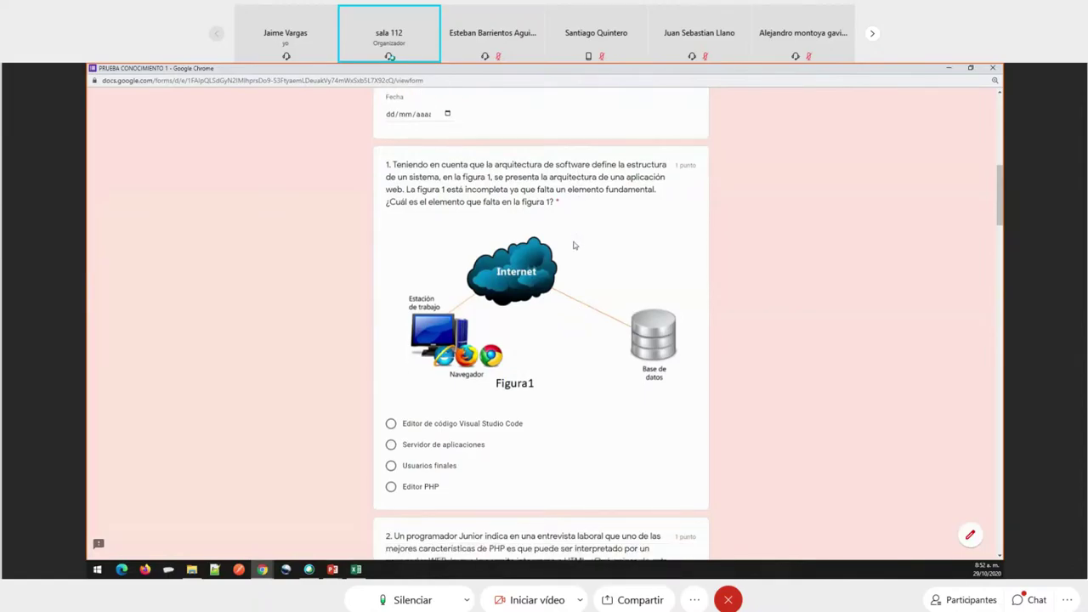
pyautogui.scroll(-5, 488, 274)
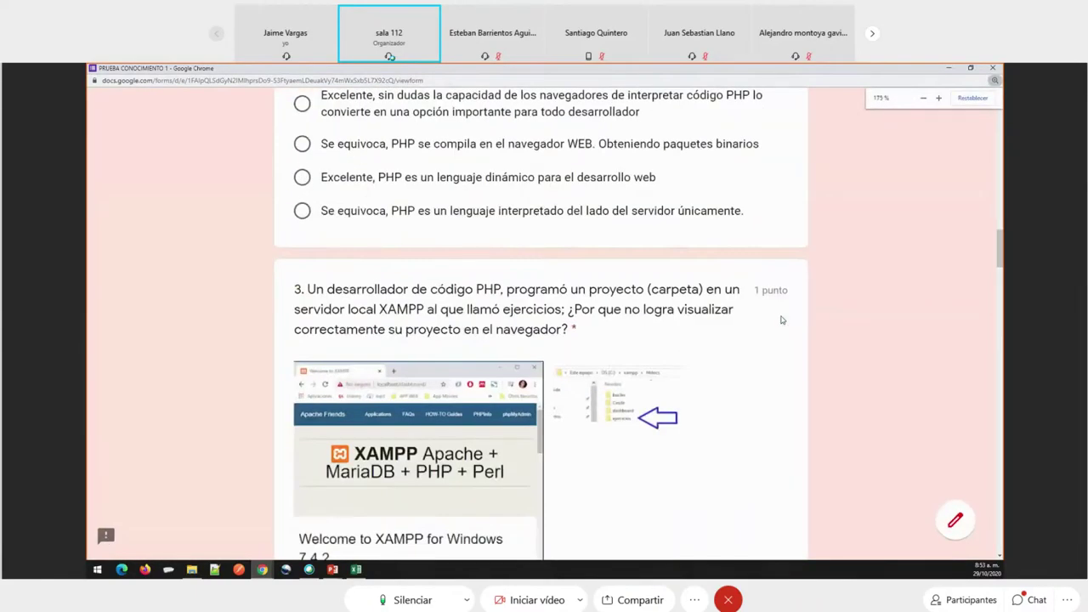
pyautogui.scroll(-2, 783, 320)
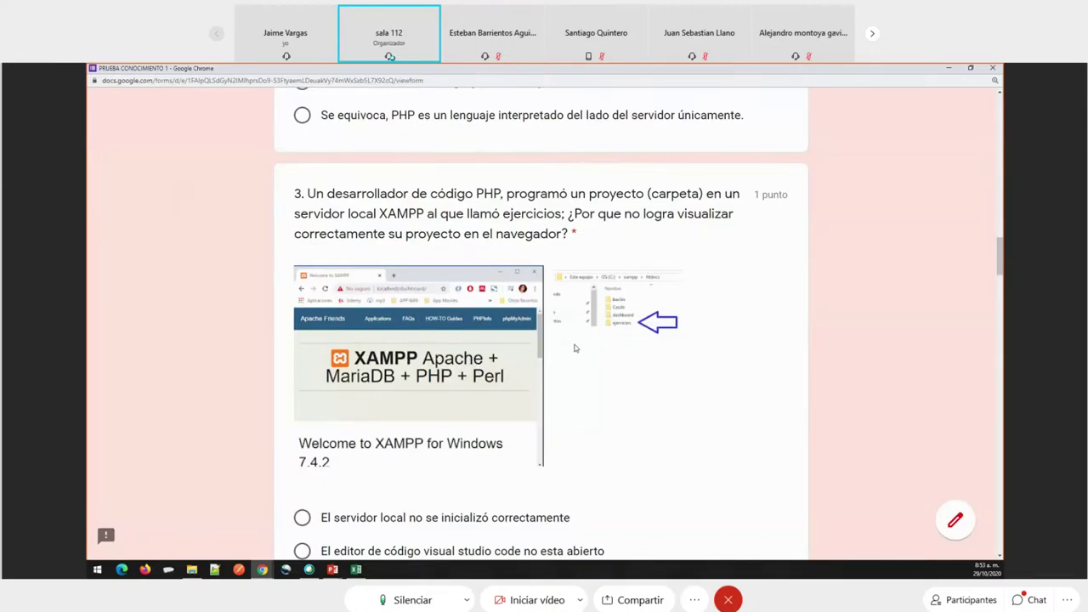
pyautogui.scroll(-4, 570, 336)
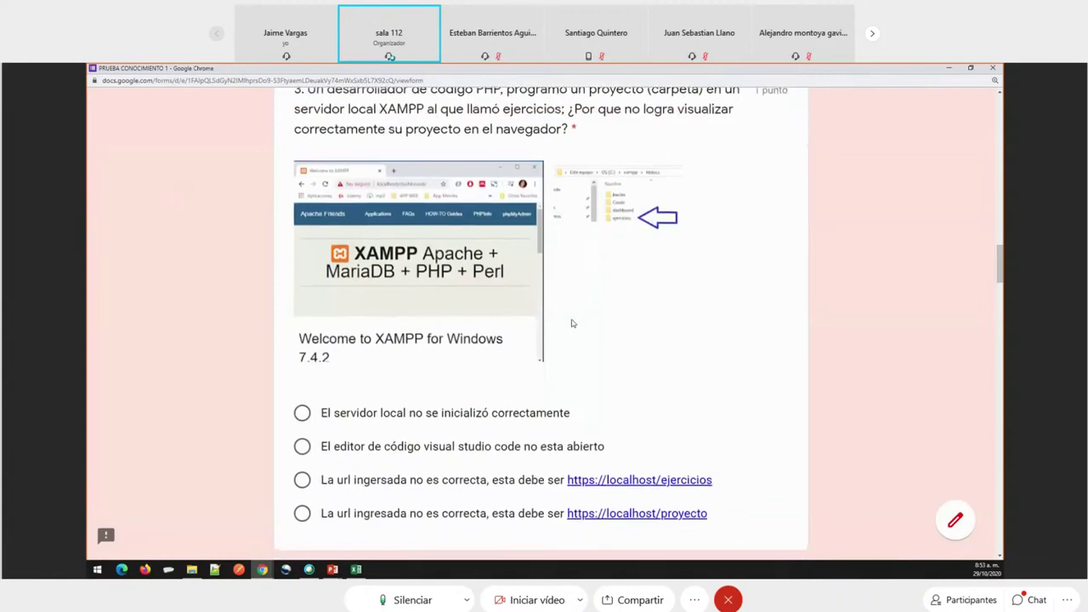
pyautogui.scroll(-3, 573, 323)
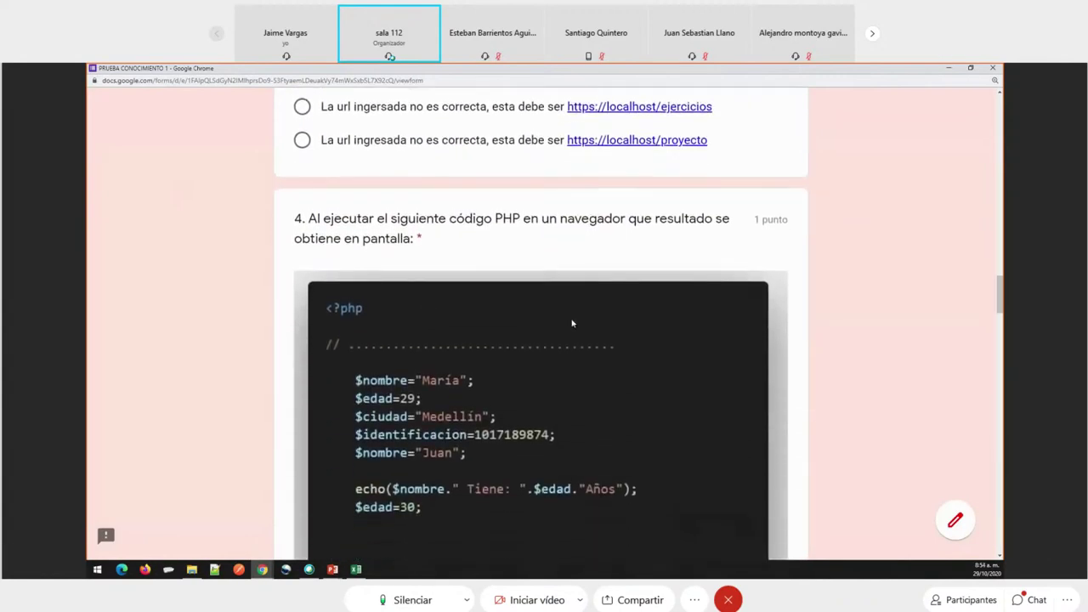